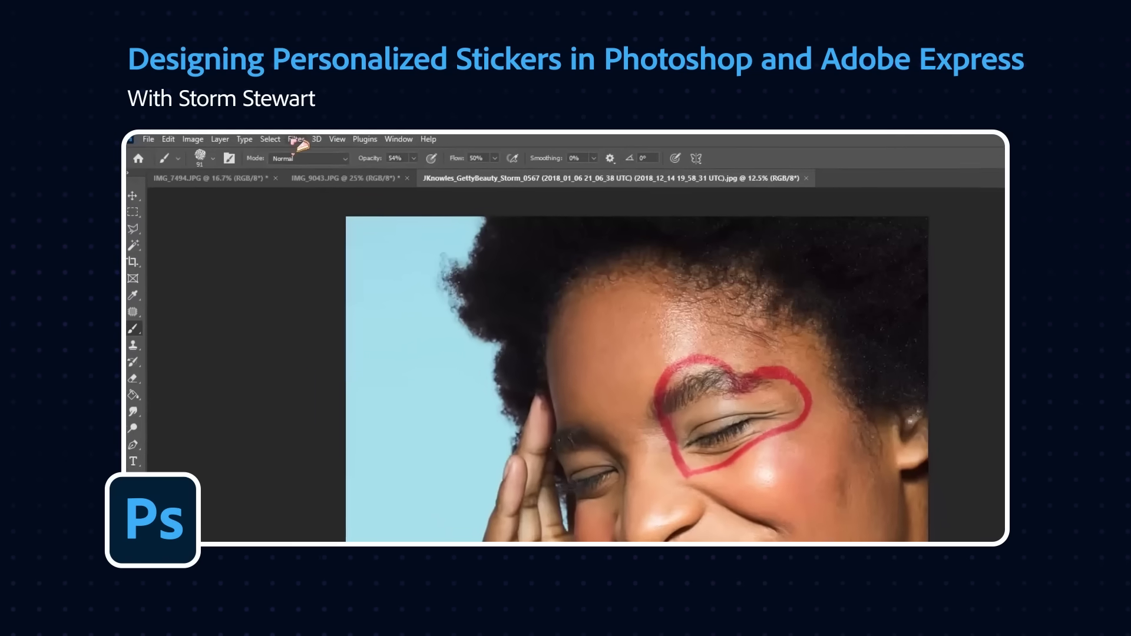
Step: Apply Neural Filters Skin Smoothing to the portrait, raising the Blur to 71
{"action": "left_click", "coordinate": [296, 139]}
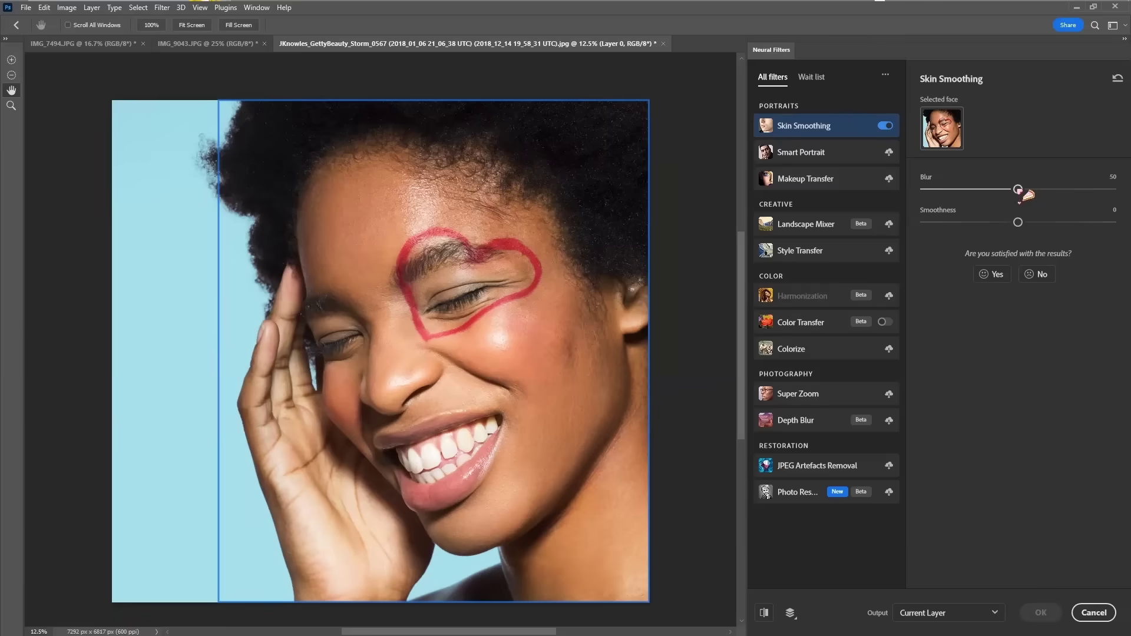
{"action": "left_click_drag", "start_coordinate": [1046, 196], "coordinate": [1062, 198]}
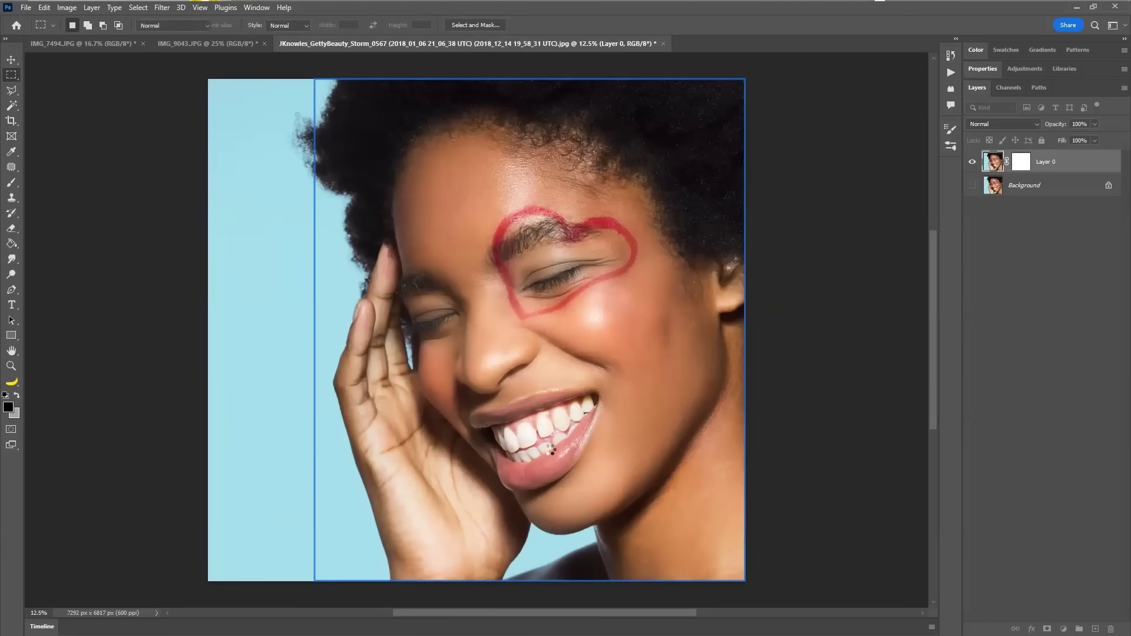
Step: Flatten the layers into a single Background and zoom in on the smile and teeth
{"action": "key", "text": "ctrl+e"}
{"action": "key", "text": "z"}
{"action": "left_click_drag", "start_coordinate": [500, 426], "coordinate": [572, 407]}
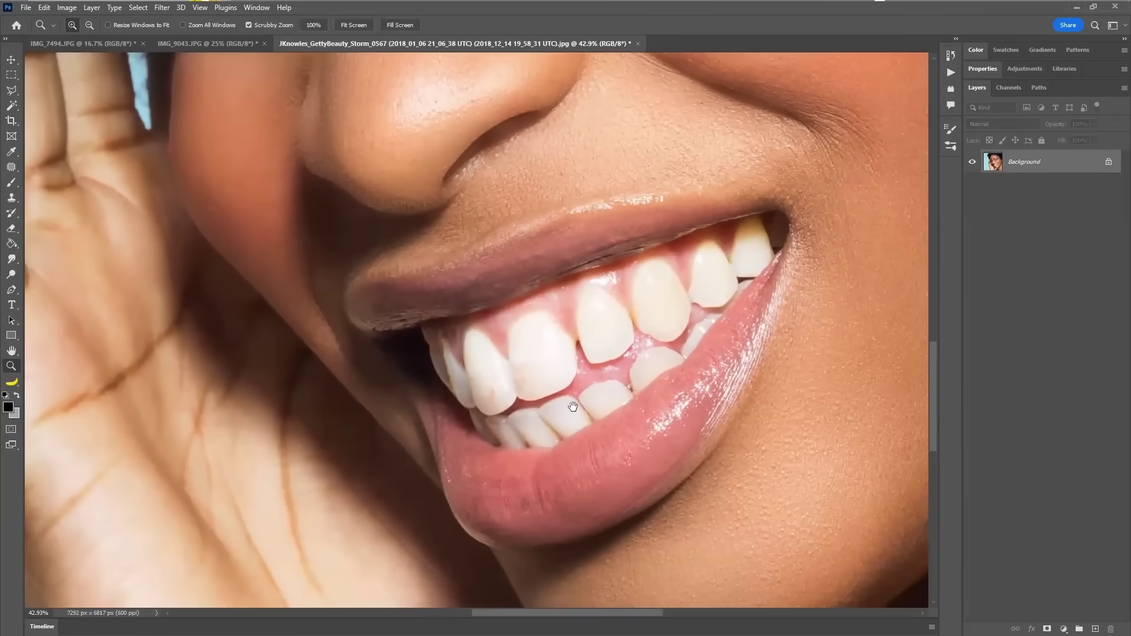
Step: Select the whole image and switch to the Healing Brush Tool at size 60
{"action": "key", "text": "ctrl+a"}
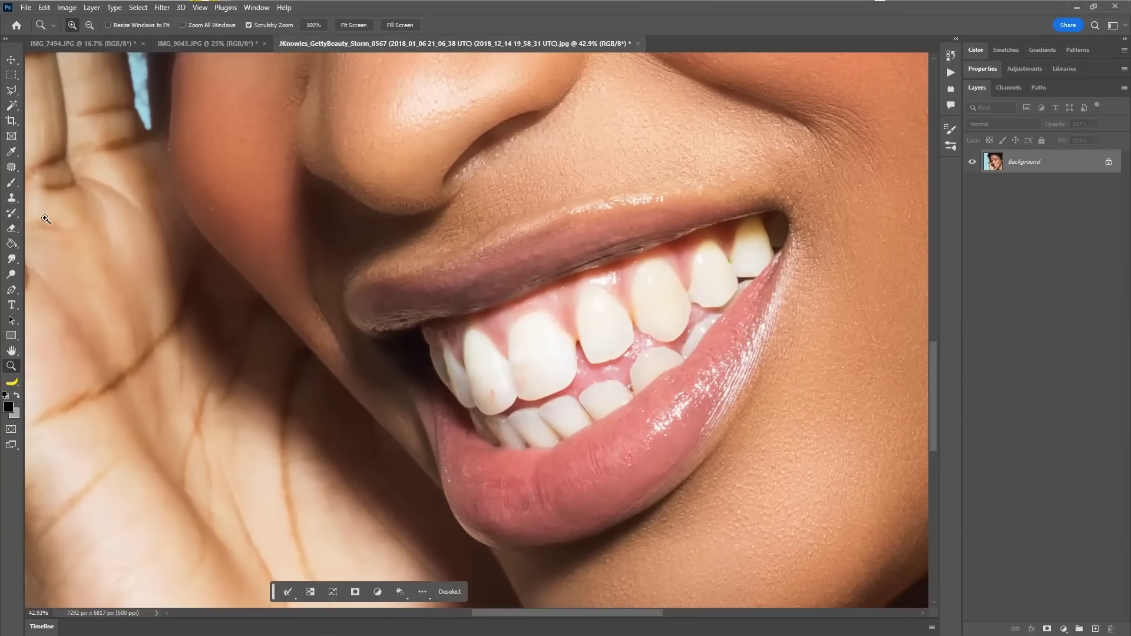
{"action": "right_click", "coordinate": [11, 166]}
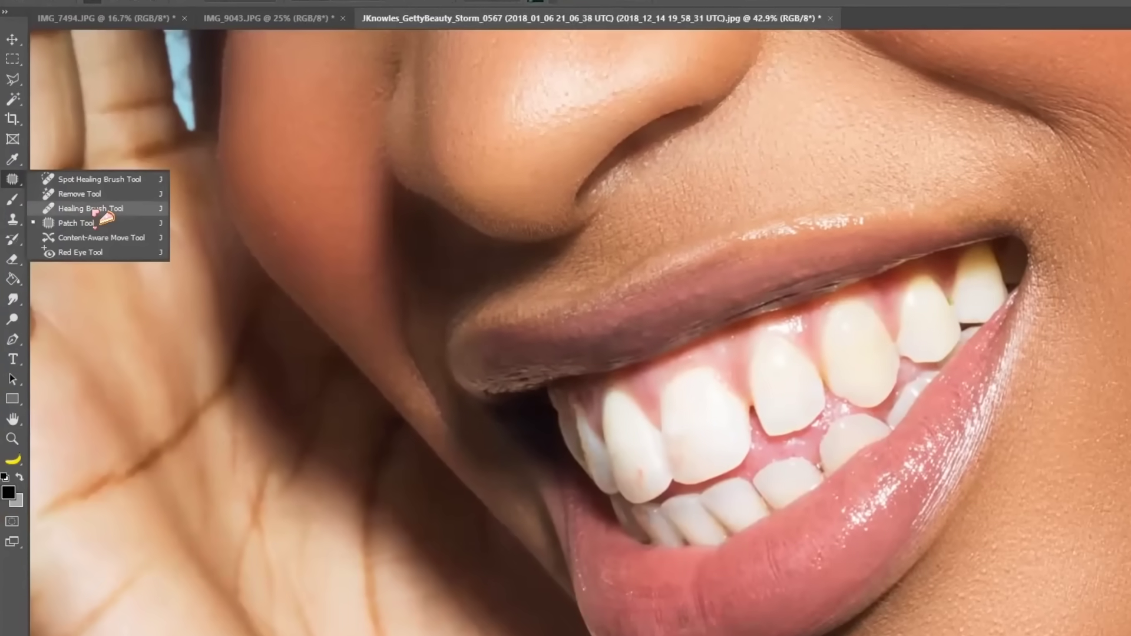
{"action": "left_click", "coordinate": [112, 228]}
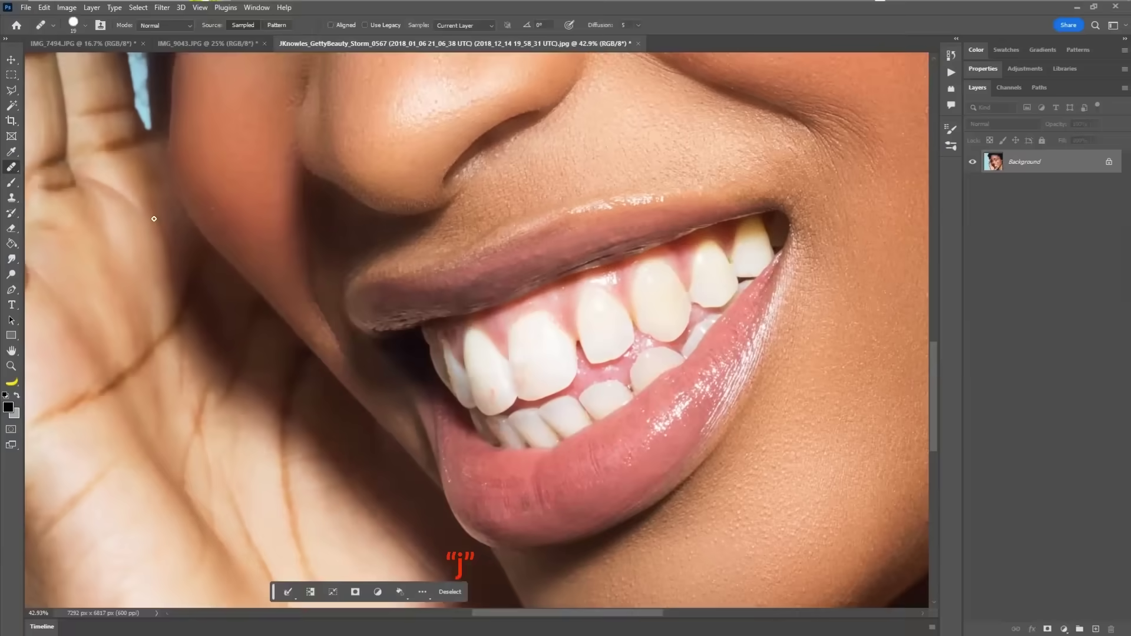
{"action": "key", "text": "bracketright"}
{"action": "key", "text": "bracketright"}
{"action": "key", "text": "bracketright"}
{"action": "key", "text": "bracketright"}
{"action": "key", "text": "bracketright"}
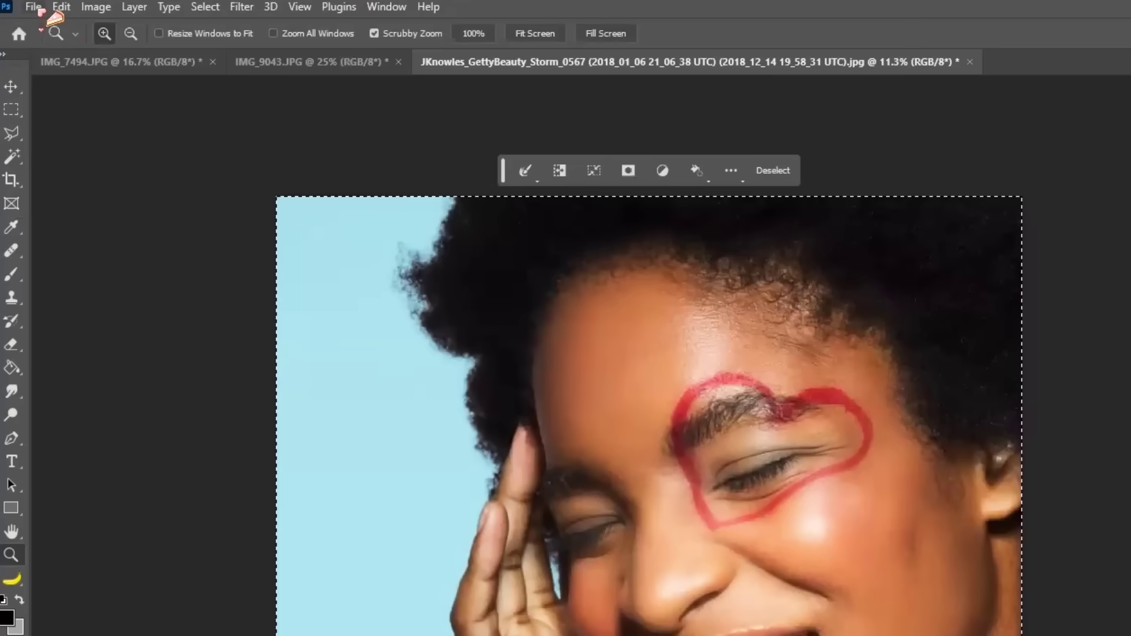
Step: Open the File menu to save the retouched portrait
{"action": "left_click", "coordinate": [24, 6]}
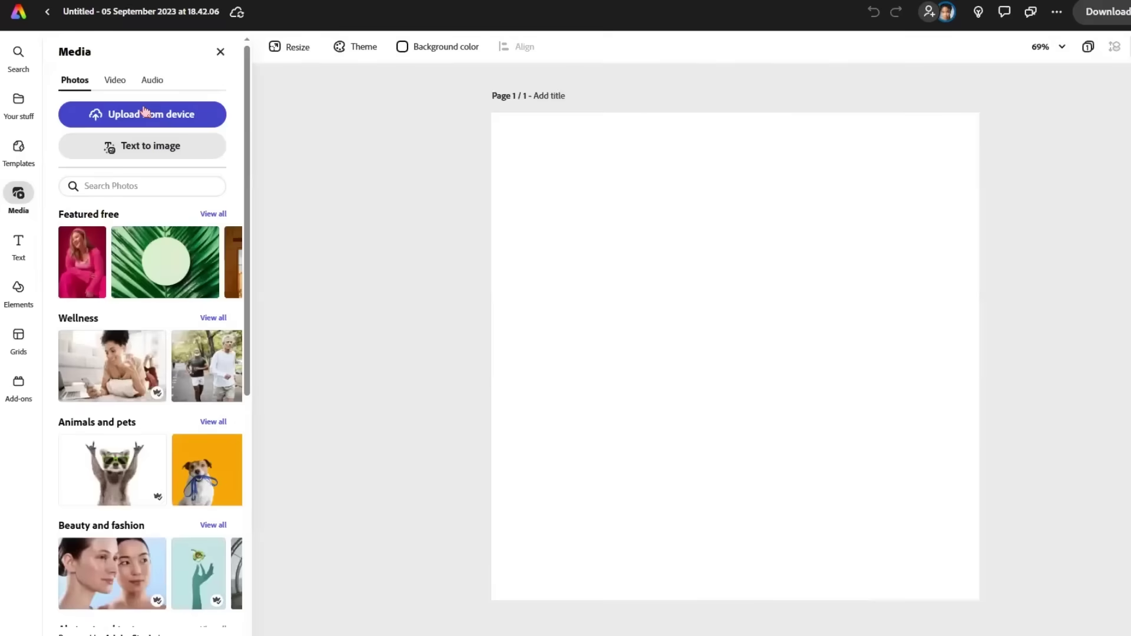
Step: Upload the retouched portrait and crop it to a smaller heart shape framing the face
{"action": "left_click", "coordinate": [145, 113]}
{"action": "double_click", "coordinate": [383, 215]}
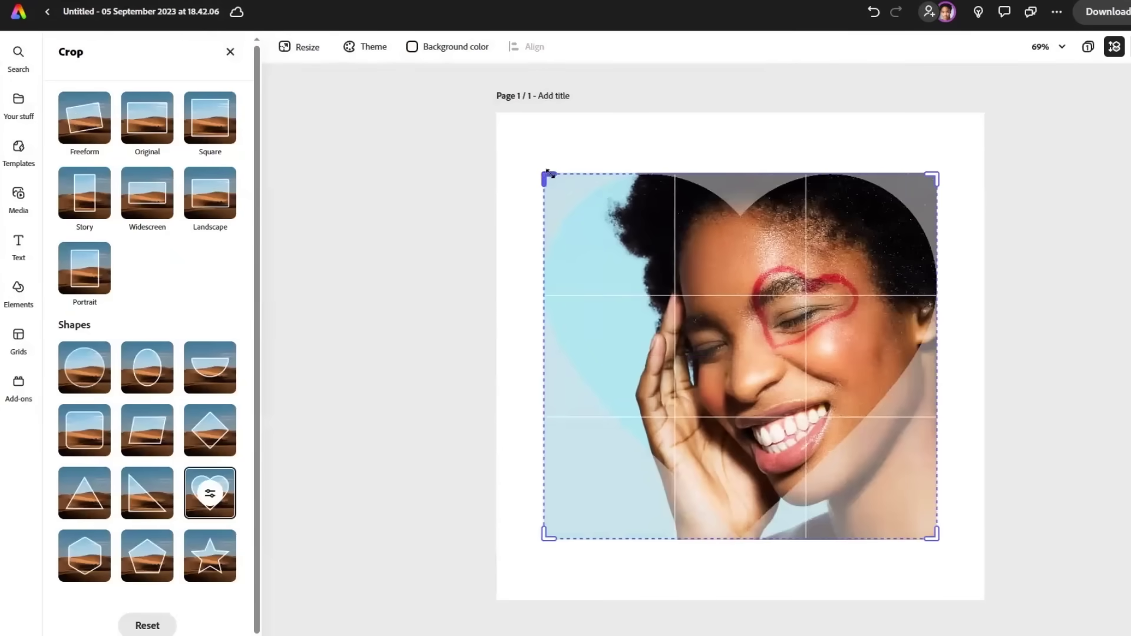
{"action": "left_click_drag", "start_coordinate": [548, 177], "coordinate": [626, 243]}
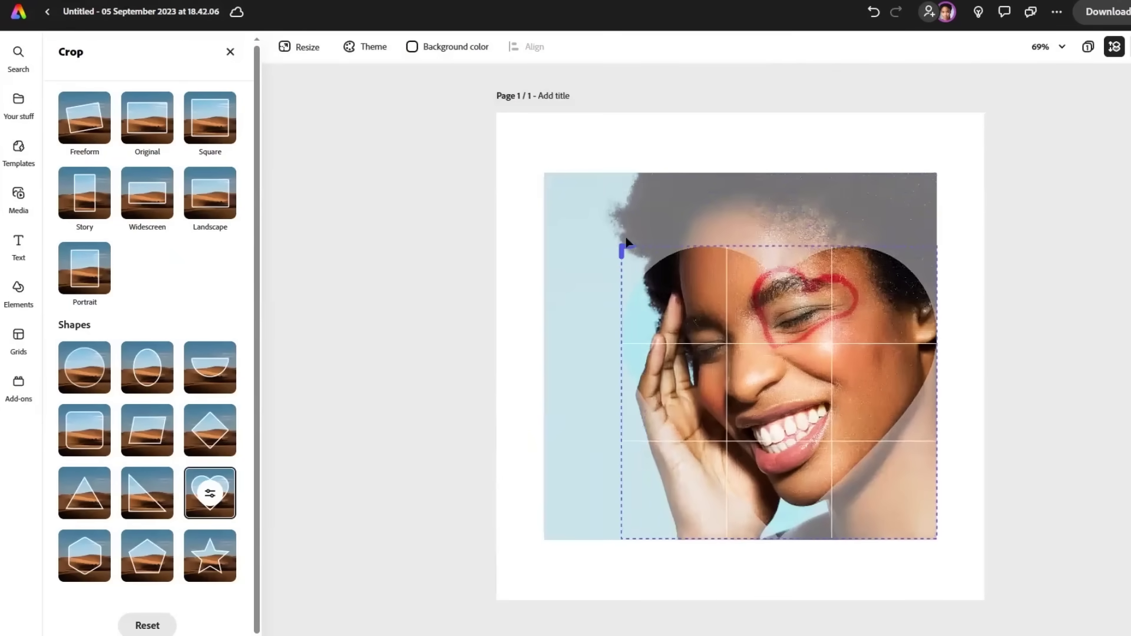
{"action": "left_click_drag", "start_coordinate": [837, 395], "coordinate": [843, 427]}
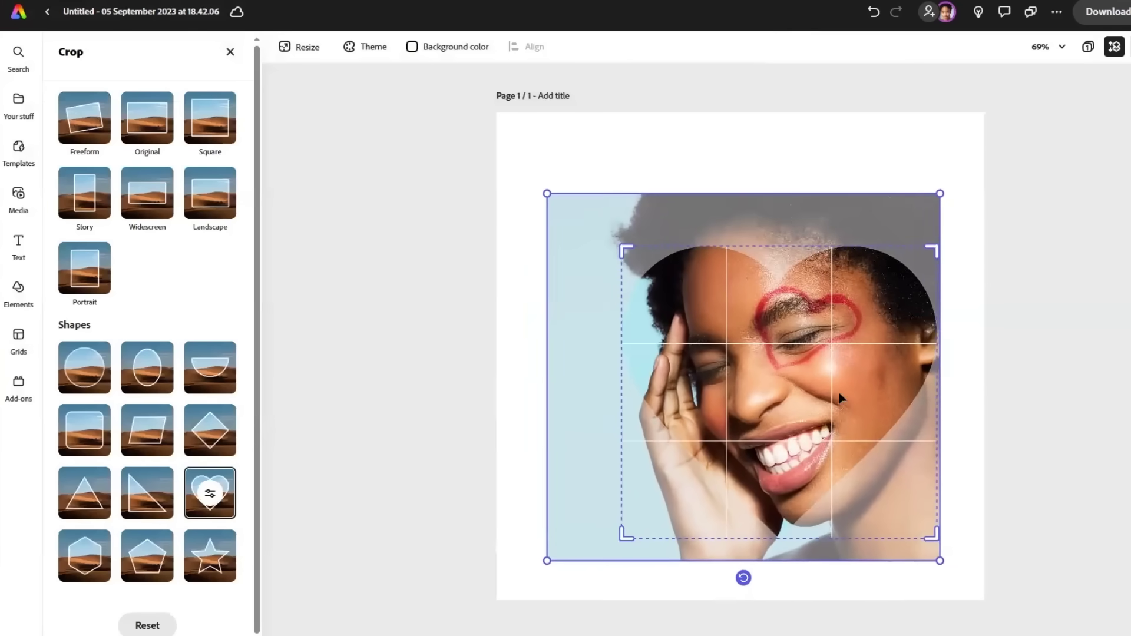
{"action": "key", "text": "Escape"}
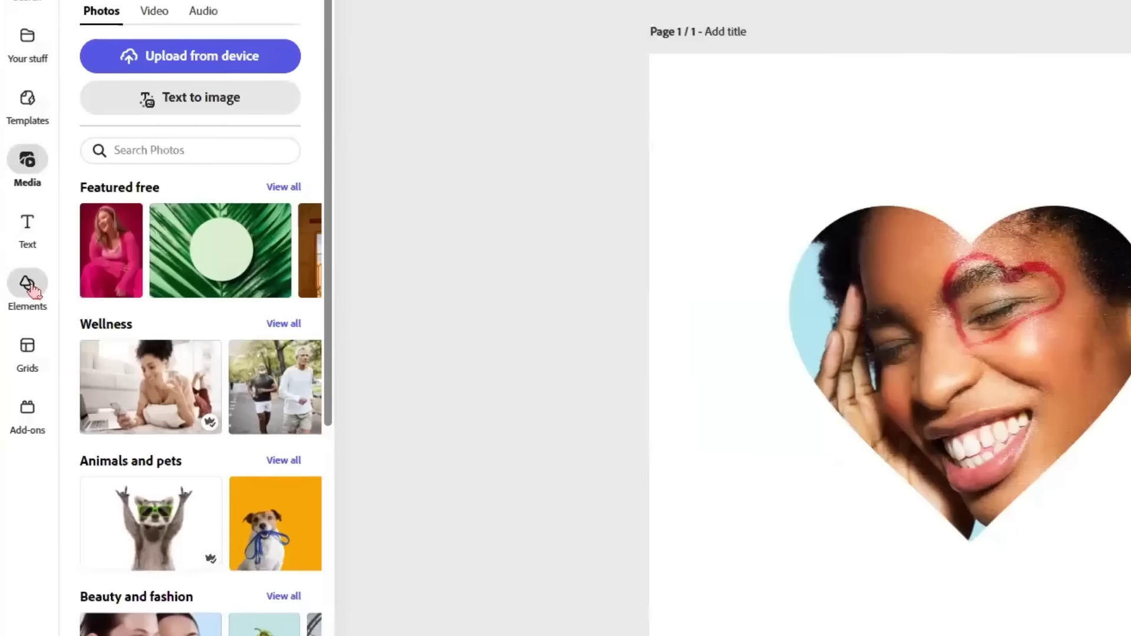
Step: Add a heart graphic and a duplicated wing, and make the page background transparent
{"action": "left_click", "coordinate": [30, 287]}
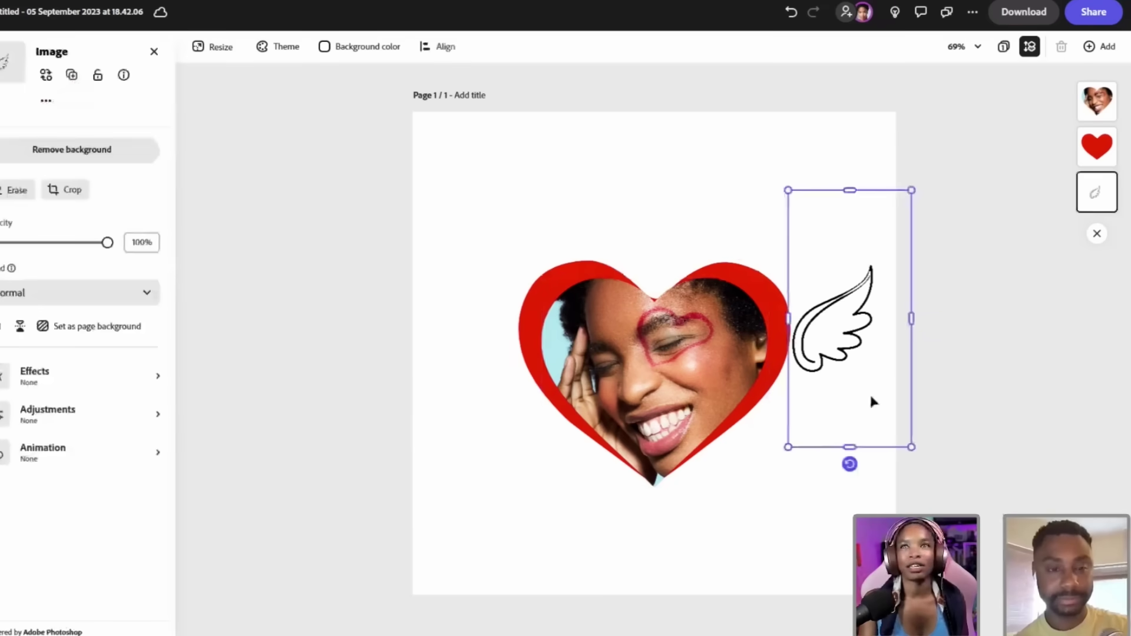
{"action": "left_click", "coordinate": [71, 75]}
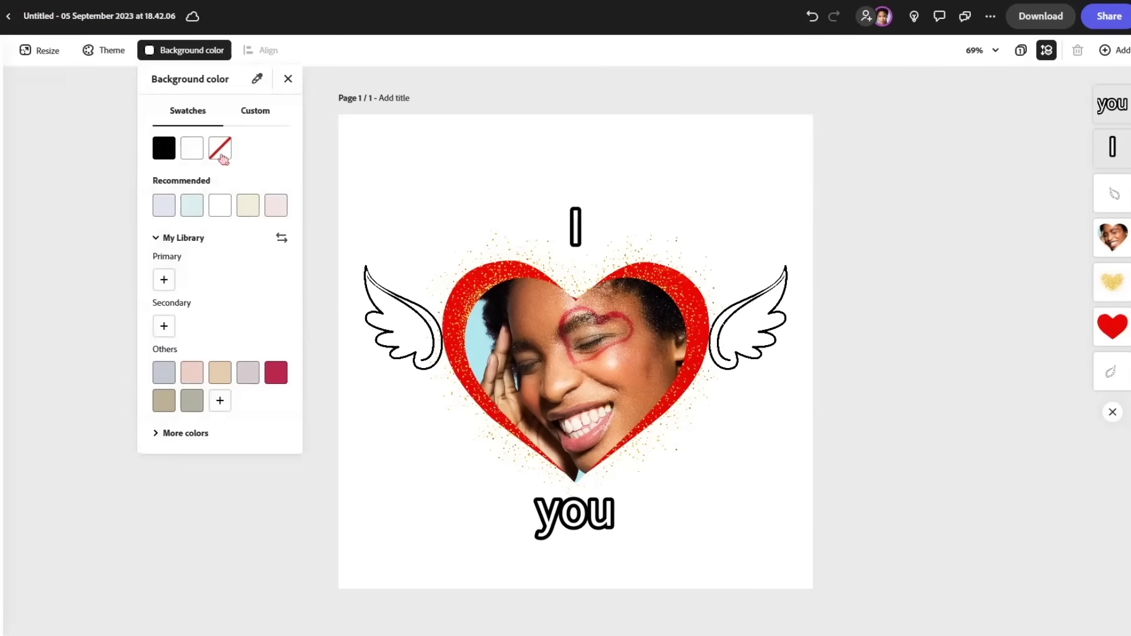
{"action": "left_click", "coordinate": [220, 155]}
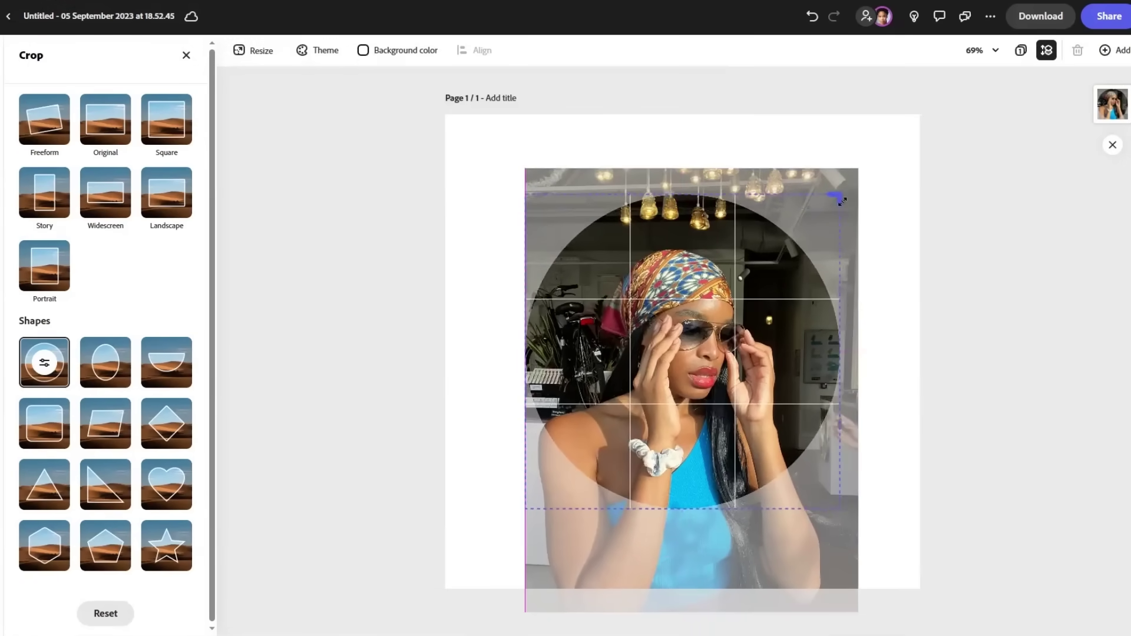
Step: Apply the circle crop, duplicate the photo and remove the copy's background
{"action": "key", "text": "Return"}
{"action": "left_click", "coordinate": [105, 78]}
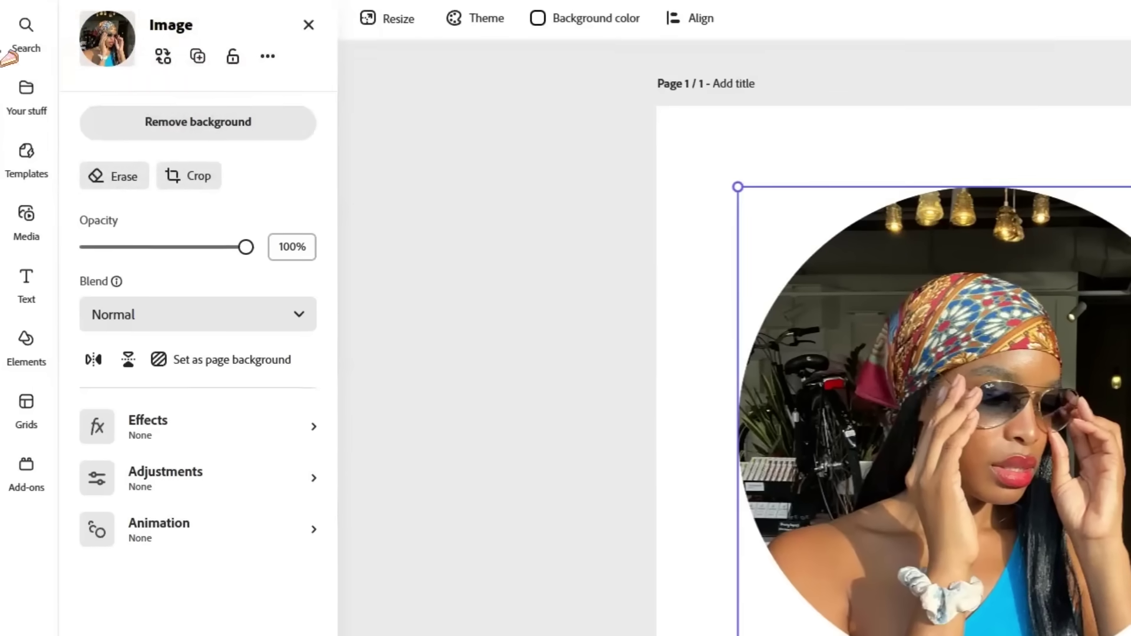
{"action": "left_click", "coordinate": [65, 126]}
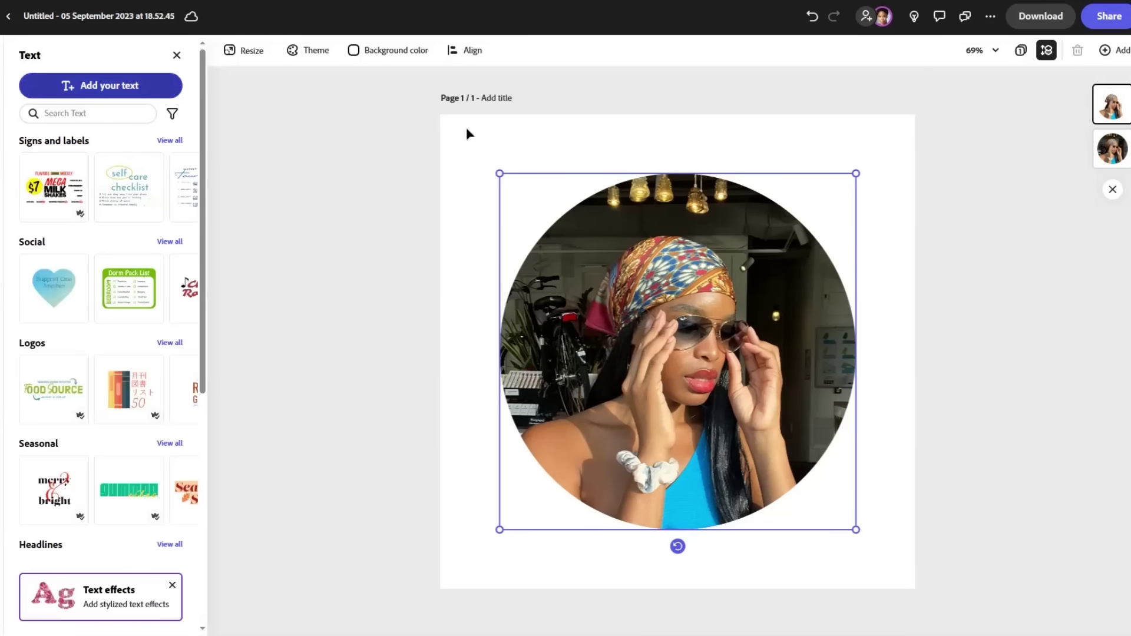
Step: Add the Bae text, move it below the cutout layer and place it beside the sunglasses
{"action": "left_click", "coordinate": [100, 86]}
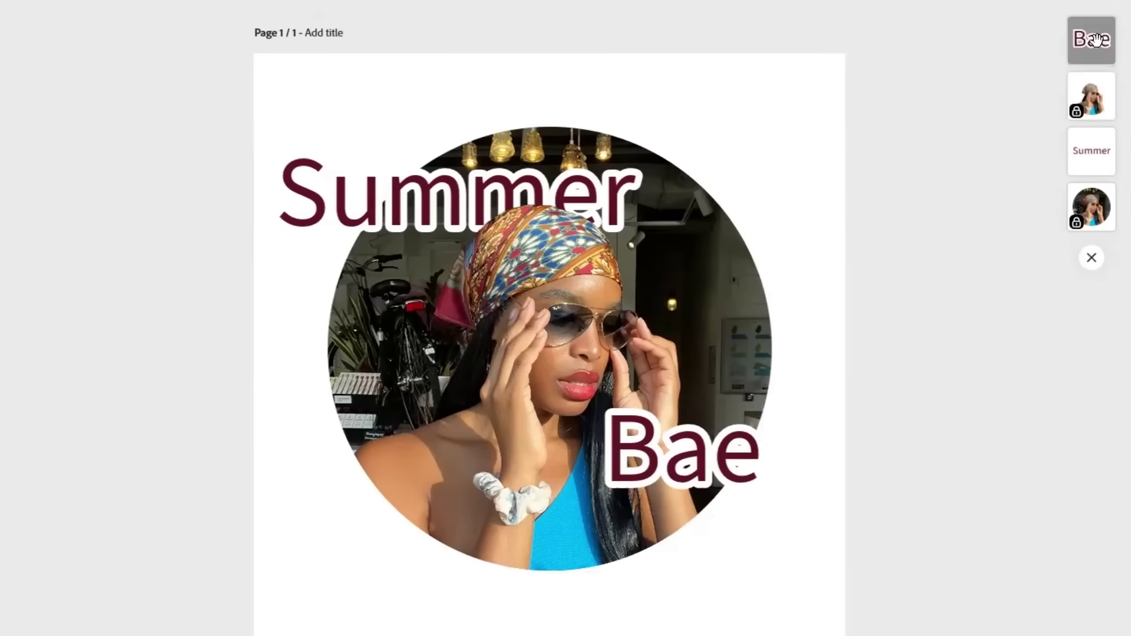
{"action": "left_click_drag", "start_coordinate": [1091, 38], "coordinate": [1104, 97]}
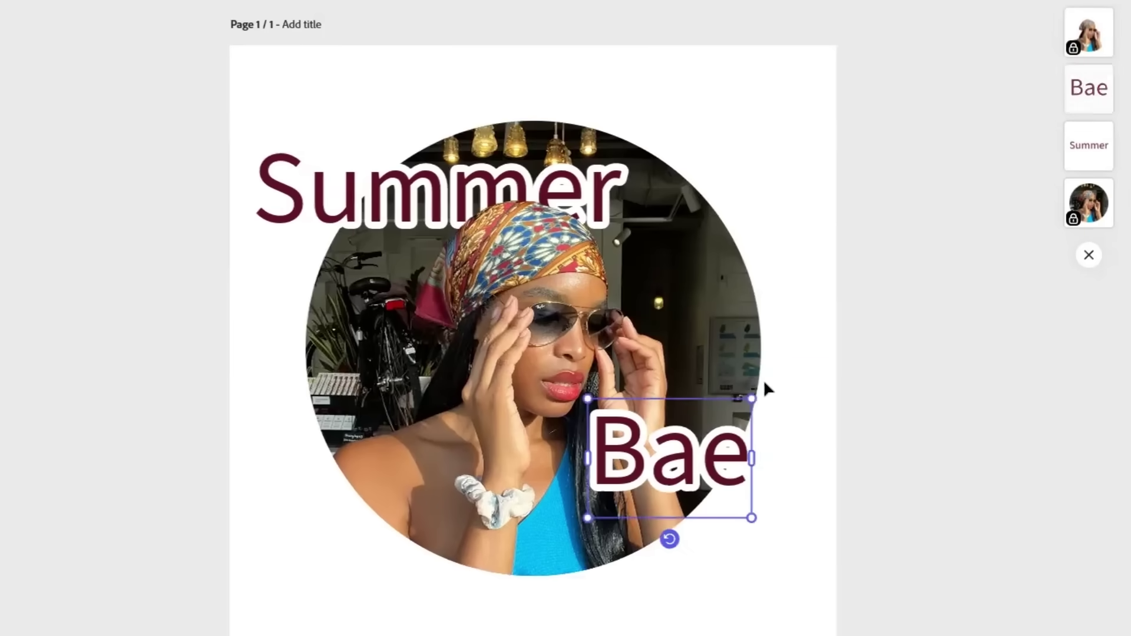
{"action": "left_click", "coordinate": [1088, 89]}
{"action": "left_click_drag", "start_coordinate": [677, 459], "coordinate": [709, 306]}
{"action": "left_click", "coordinate": [974, 281]}
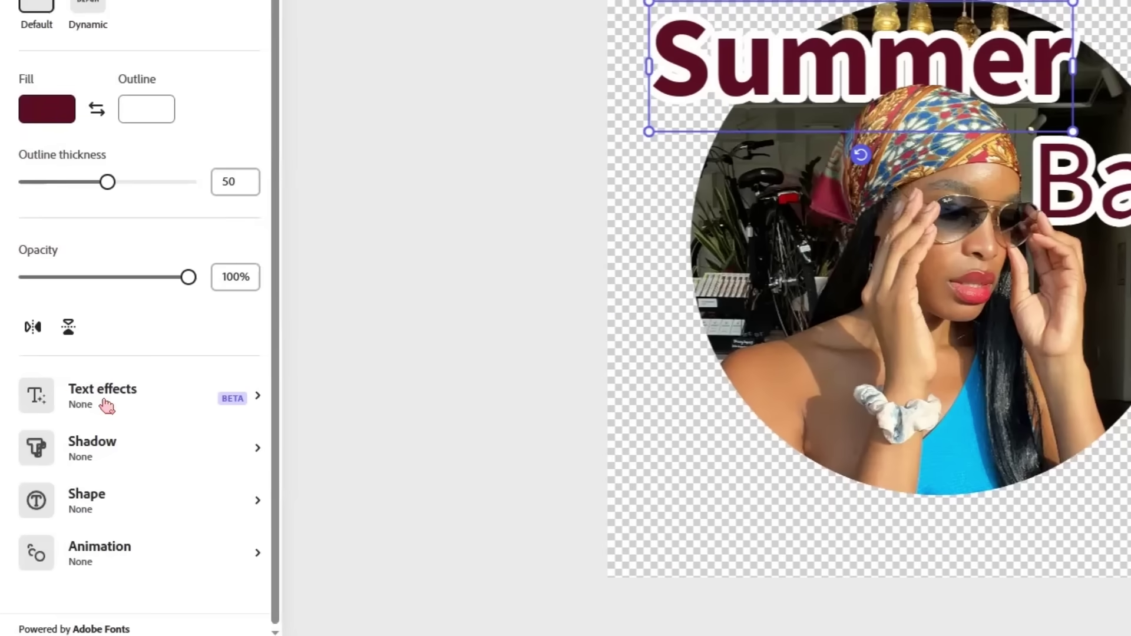
Step: Generate an 'ice cream' AI text effect for the Summer title
{"action": "left_click", "coordinate": [78, 460]}
{"action": "type", "text": "ice cr"}
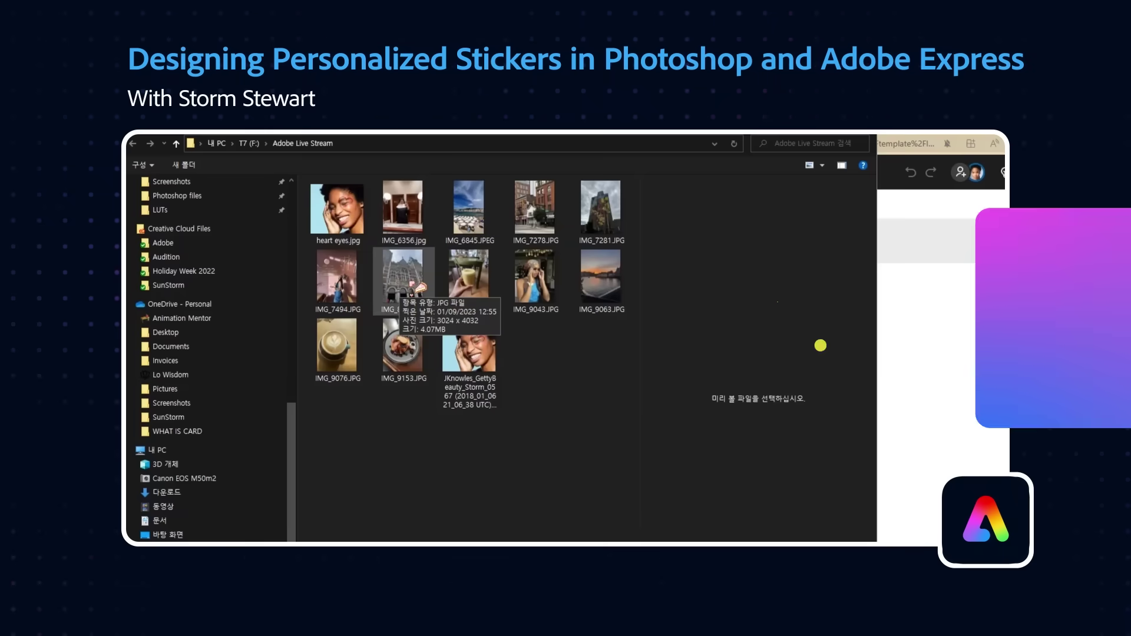
Step: Upload the beach photo, crop it, and add a Puglia text box
{"action": "left_click", "coordinate": [482, 213]}
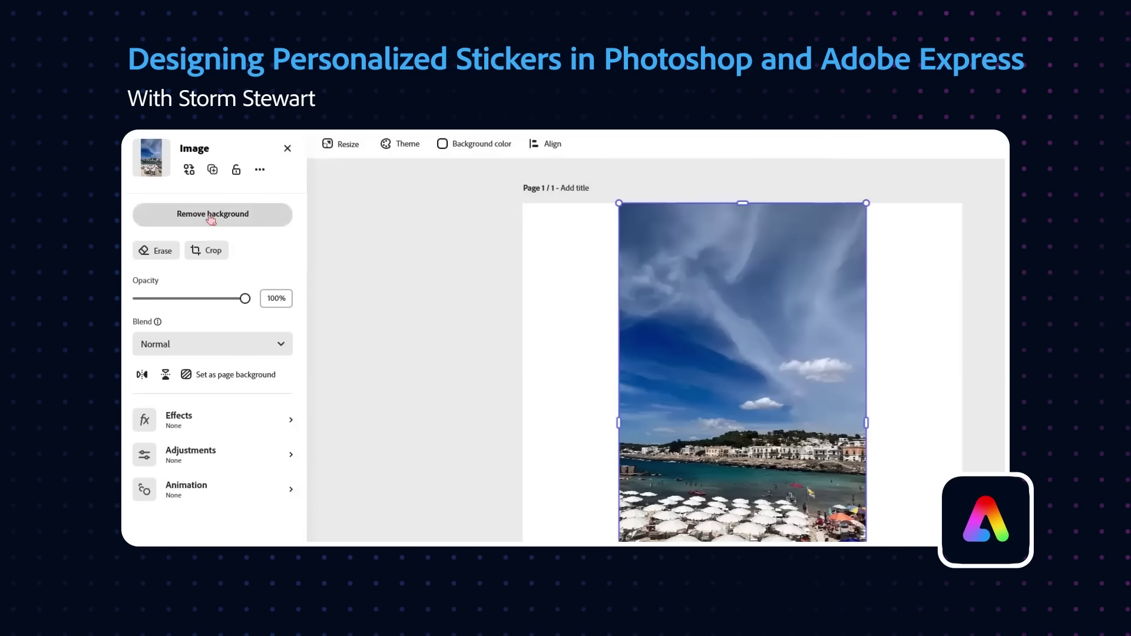
{"action": "left_click", "coordinate": [214, 251]}
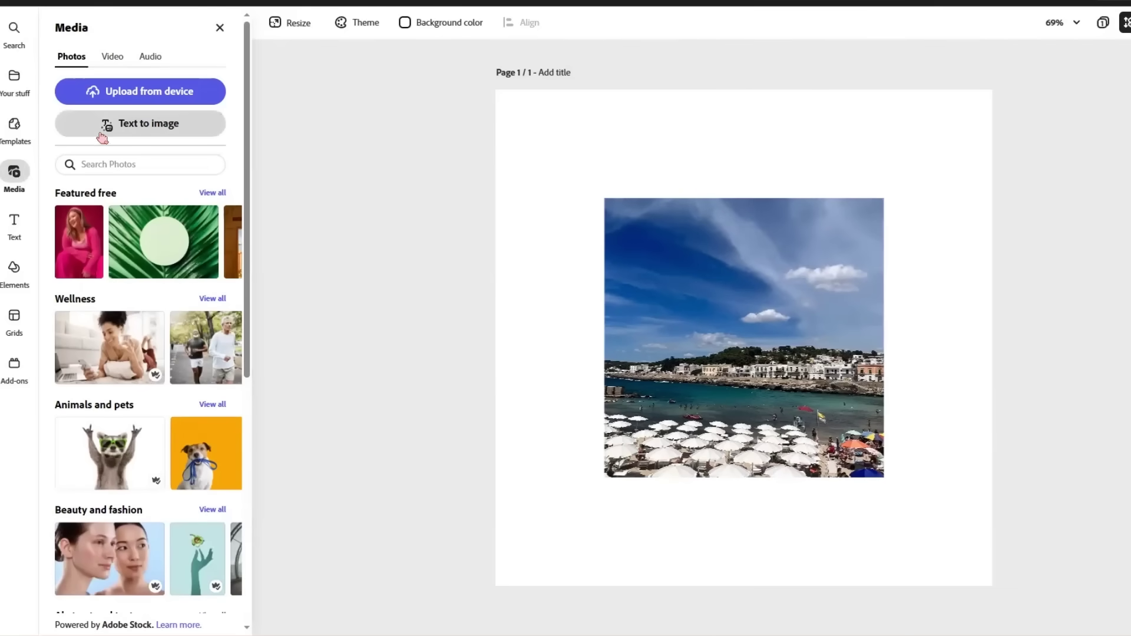
{"action": "left_click", "coordinate": [15, 224]}
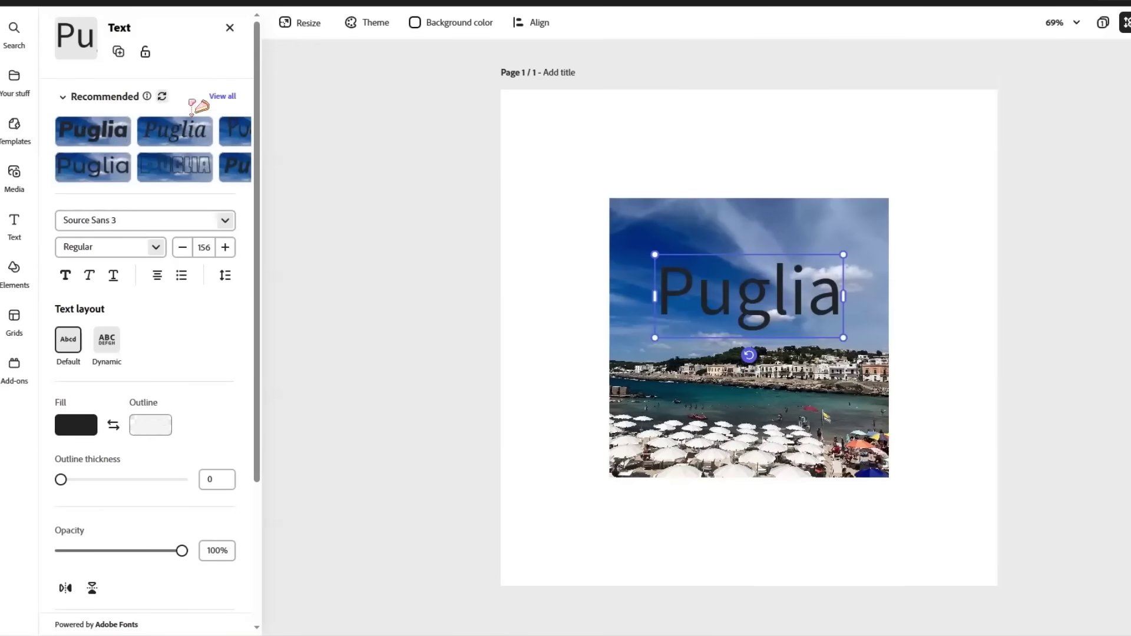
Step: Apply a bold recommended style to Puglia and browse more variations like it
{"action": "left_click", "coordinate": [222, 96]}
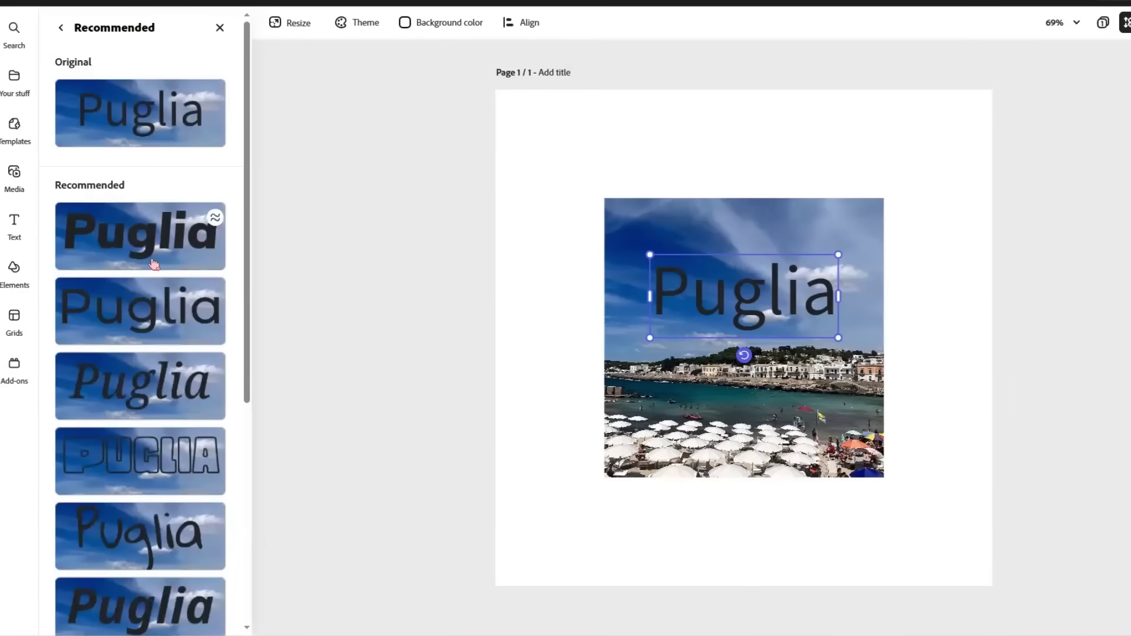
{"action": "left_click", "coordinate": [154, 264]}
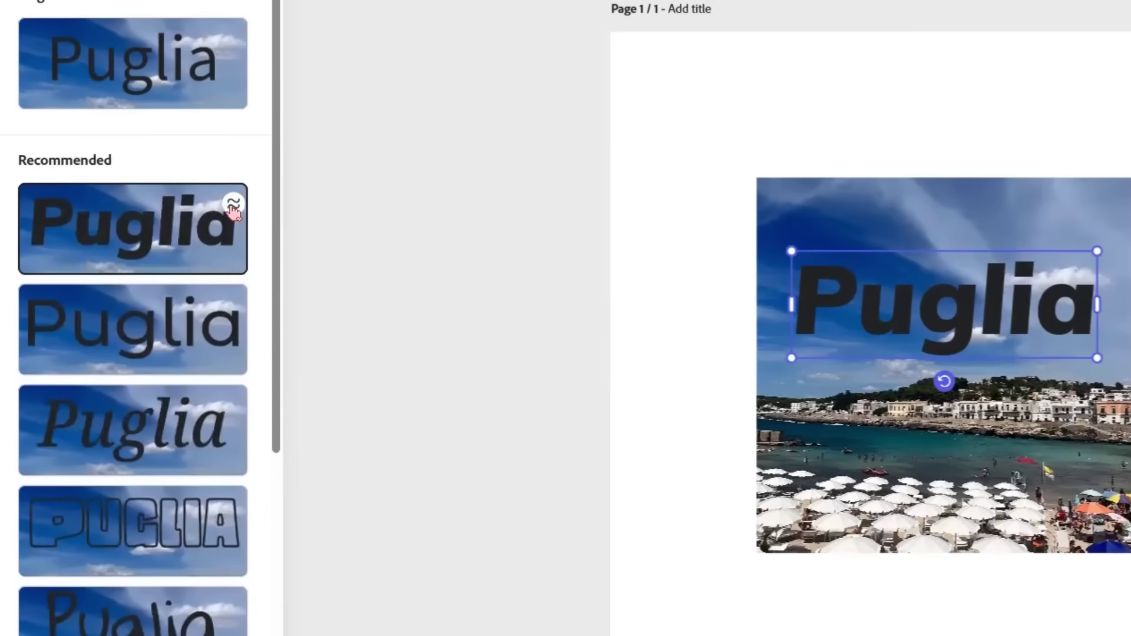
{"action": "left_click", "coordinate": [215, 218]}
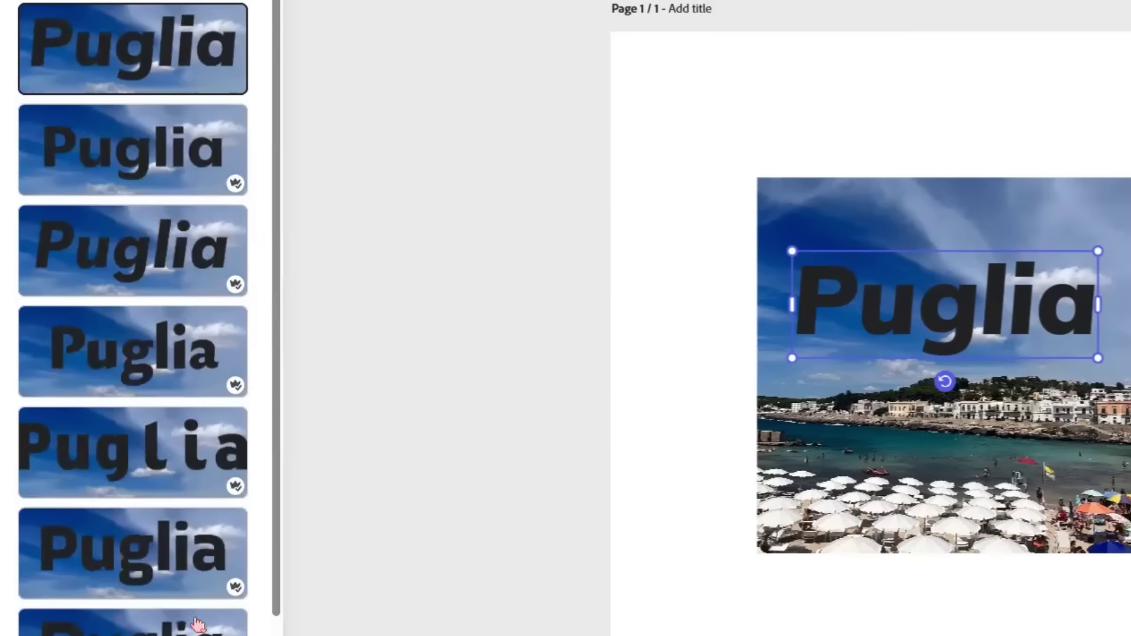
{"action": "scroll", "coordinate": [196, 623], "scroll_direction": "down", "scroll_amount": 3}
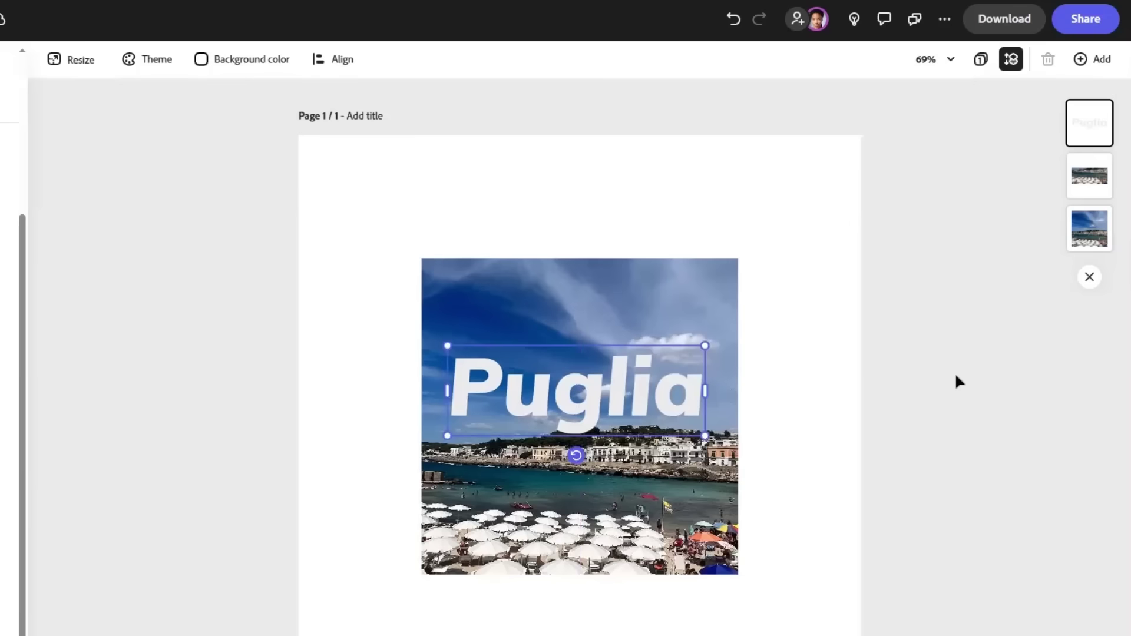
Step: Apply the white style to Puglia and centre it on the photo
{"action": "left_click", "coordinate": [955, 373]}
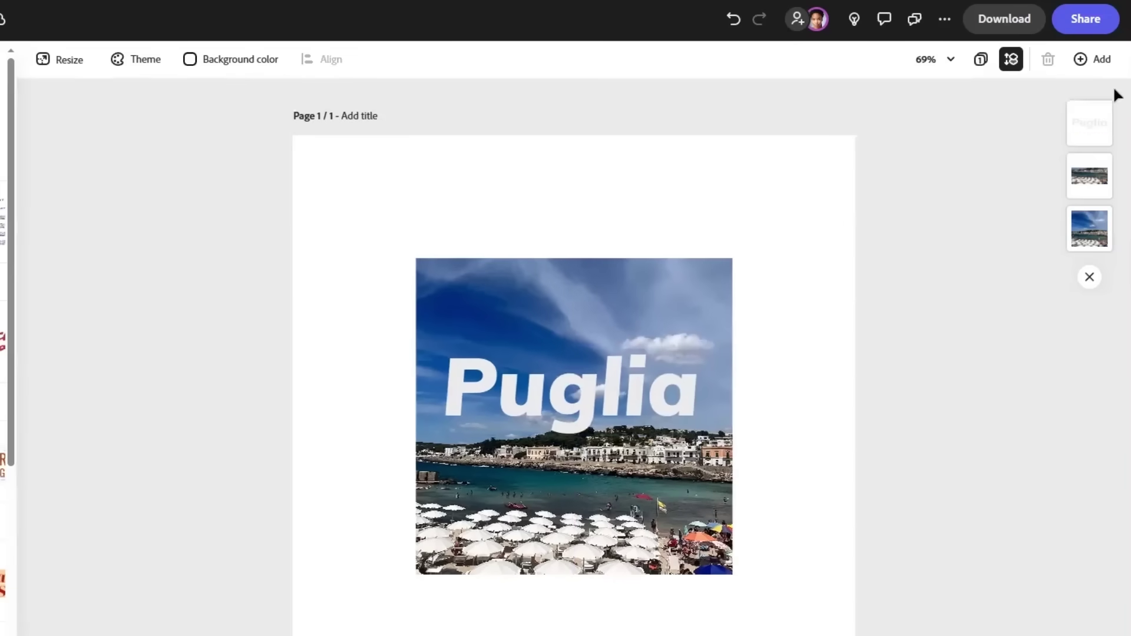
{"action": "left_click_drag", "start_coordinate": [629, 386], "coordinate": [634, 382]}
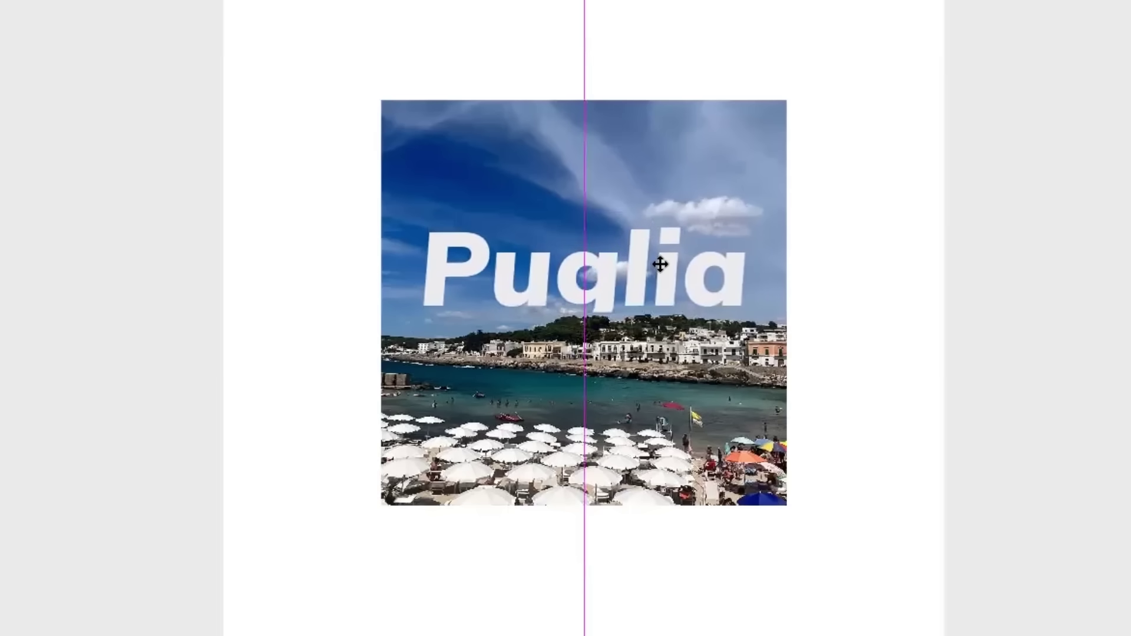
{"action": "left_click_drag", "start_coordinate": [660, 258], "coordinate": [660, 258]}
Step: Give the black rectangle behind the photo a red, dashed 10 px border
{"action": "left_click", "coordinate": [499, 368]}
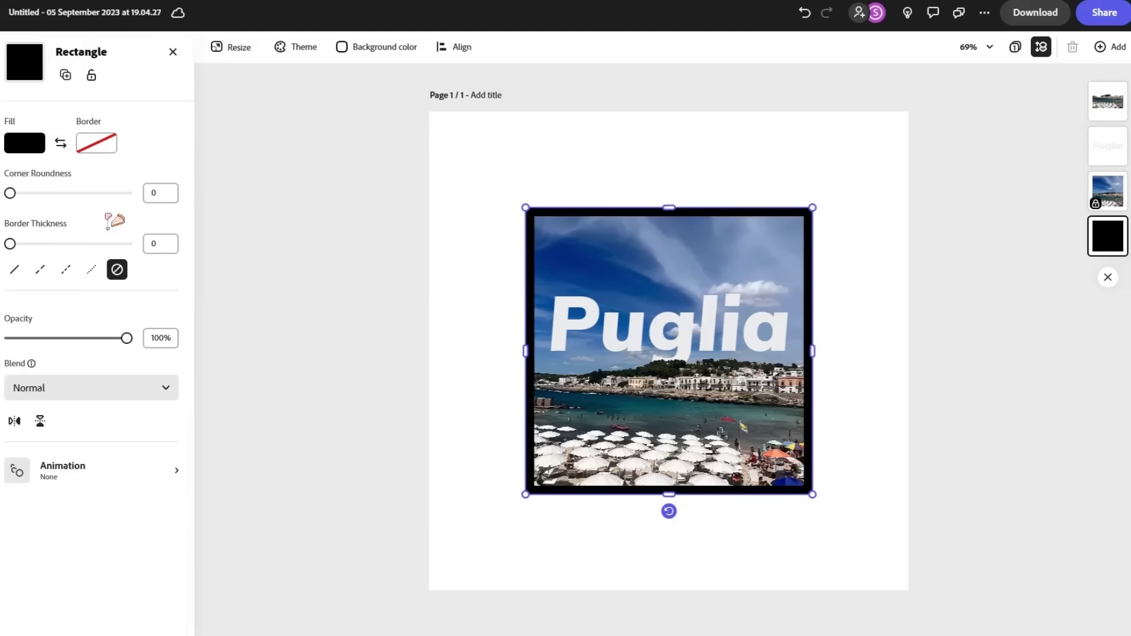
{"action": "left_click", "coordinate": [94, 147]}
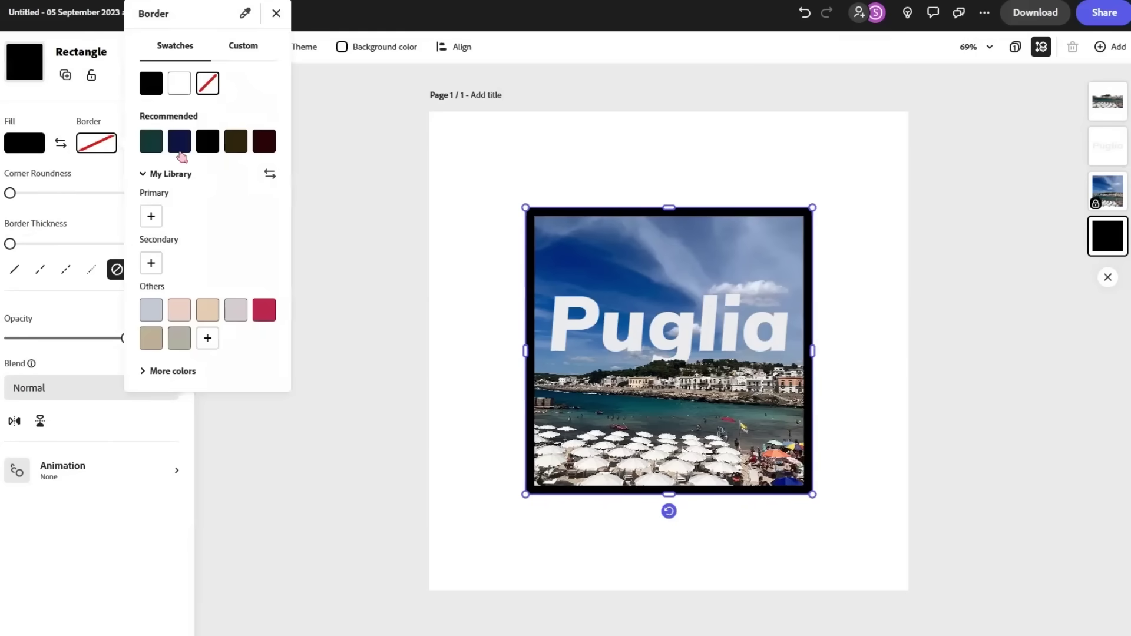
{"action": "left_click", "coordinate": [254, 307]}
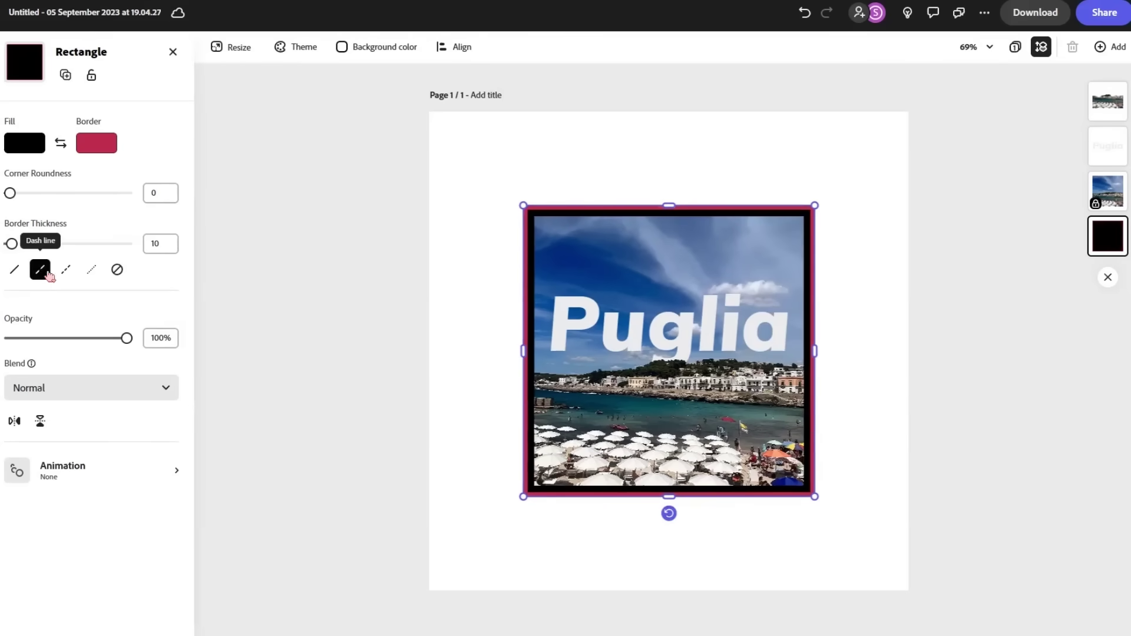
{"action": "left_click", "coordinate": [462, 308]}
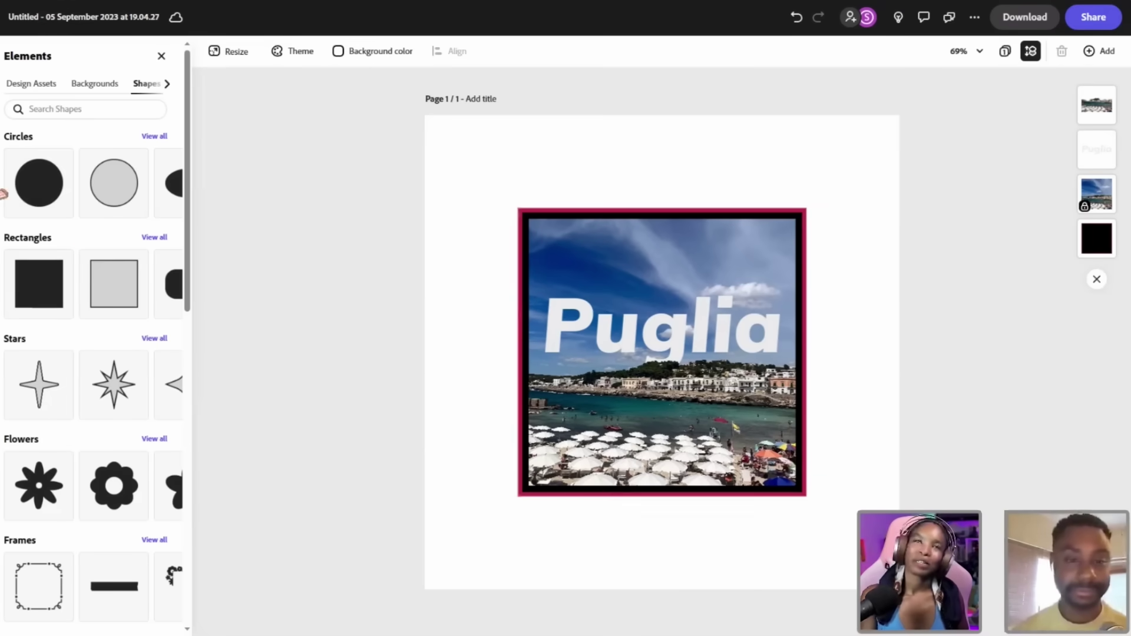
Step: Search 'stamp', place a blue postage stamp at the photo's top-right, then select all objects
{"action": "left_click", "coordinate": [93, 109]}
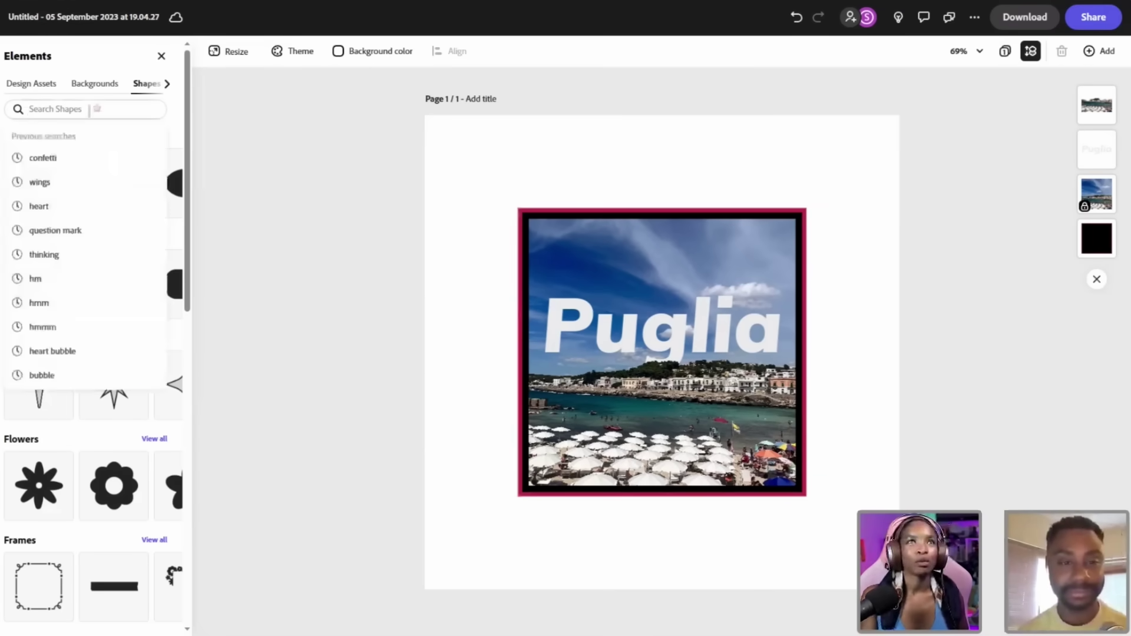
{"action": "type", "text": "stamp"}
{"action": "key", "text": "Return"}
{"action": "left_click_drag", "start_coordinate": [190, 277], "coordinate": [195, 457]}
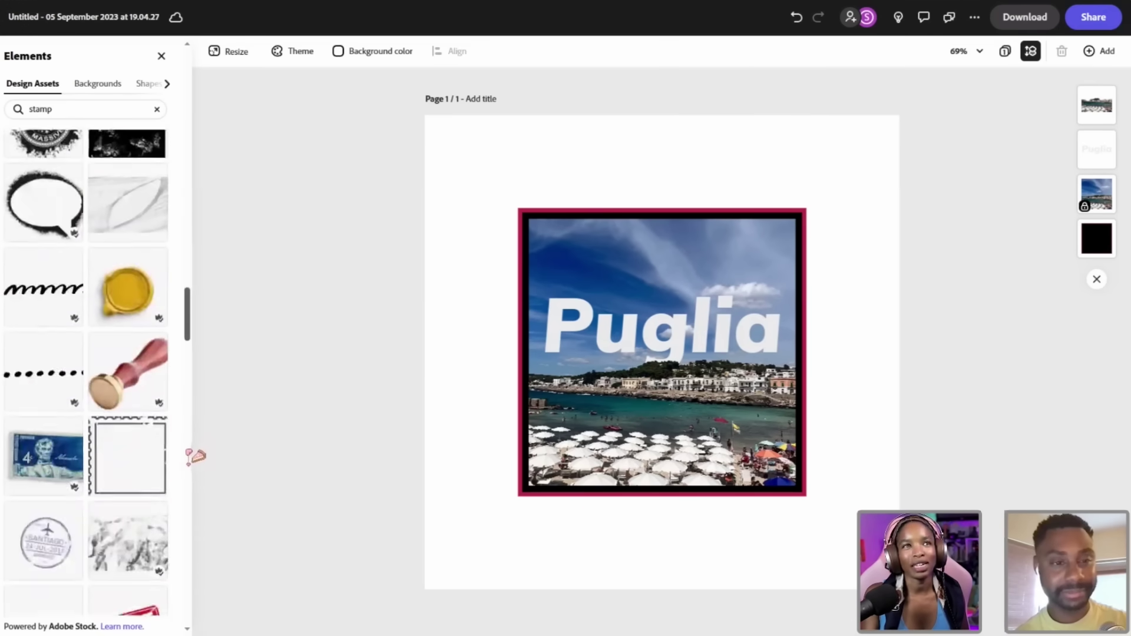
{"action": "left_click_drag", "start_coordinate": [45, 459], "coordinate": [757, 244]}
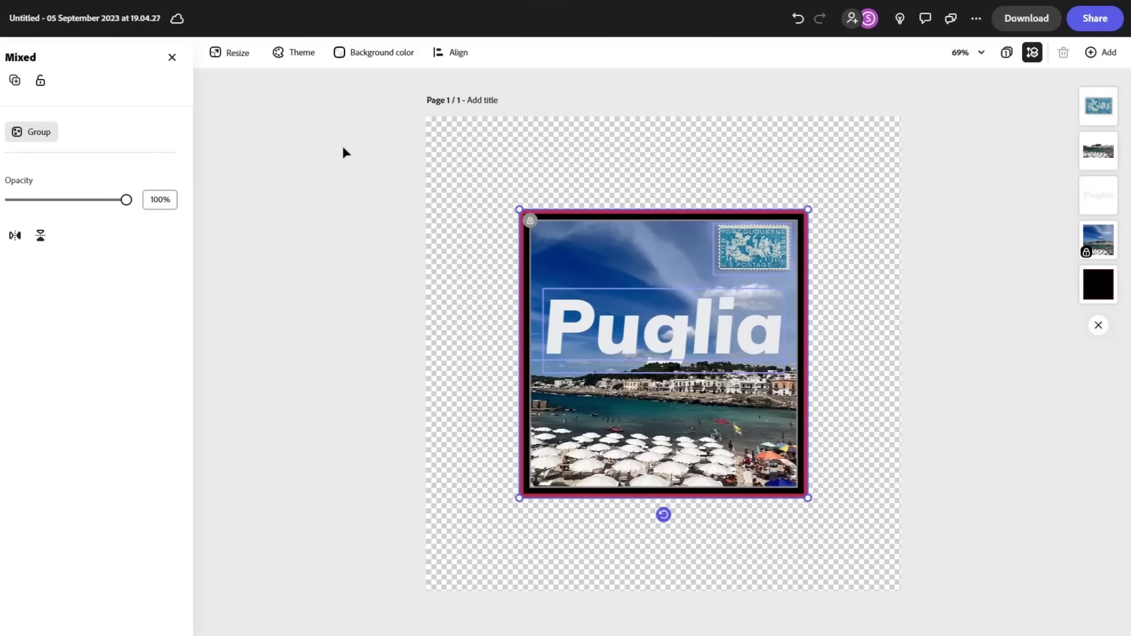
{"action": "left_click_drag", "start_coordinate": [454, 152], "coordinate": [915, 539]}
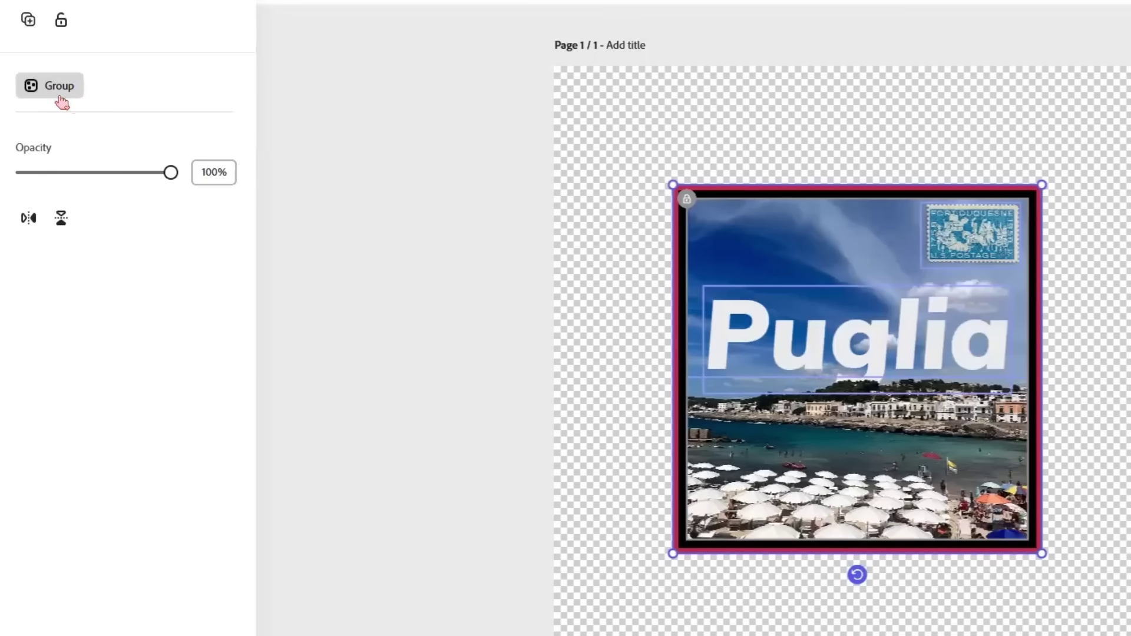
Step: Unlock the beach photo, group the postcard pieces, apply the looping Wiggle animation and preview it
{"action": "left_click", "coordinate": [63, 99]}
{"action": "left_click", "coordinate": [65, 99]}
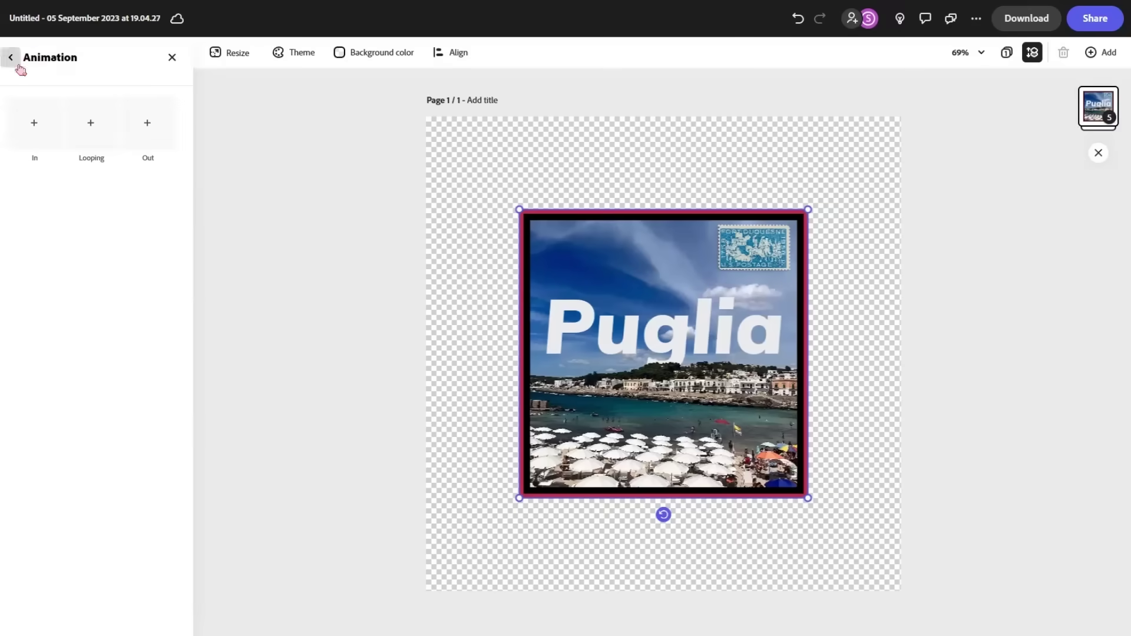
{"action": "left_click", "coordinate": [26, 3]}
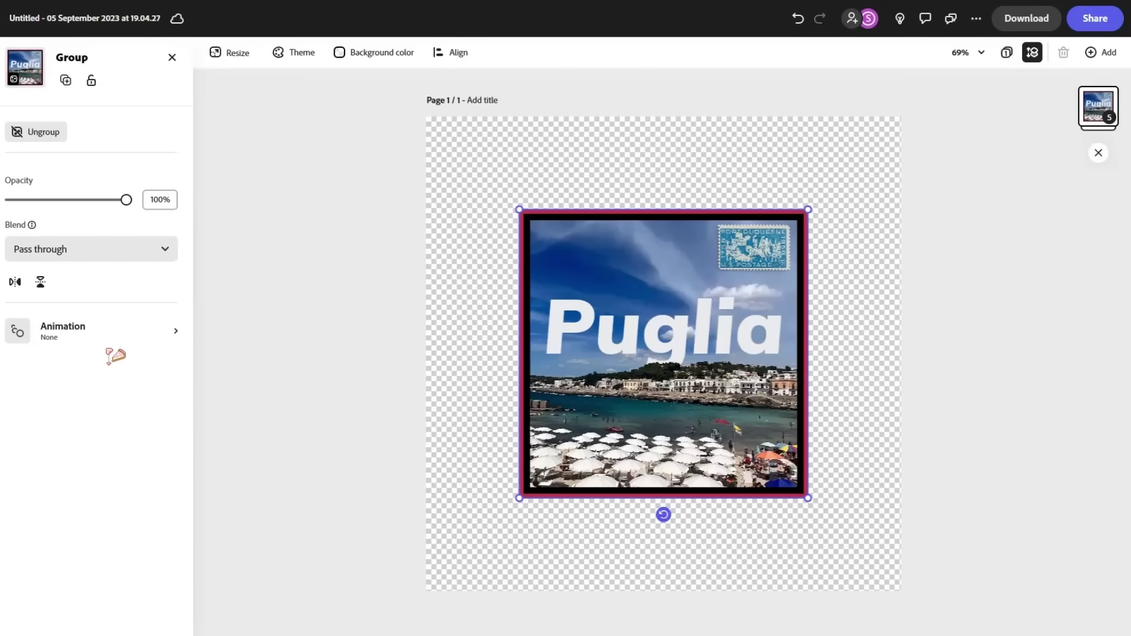
{"action": "left_click", "coordinate": [88, 330]}
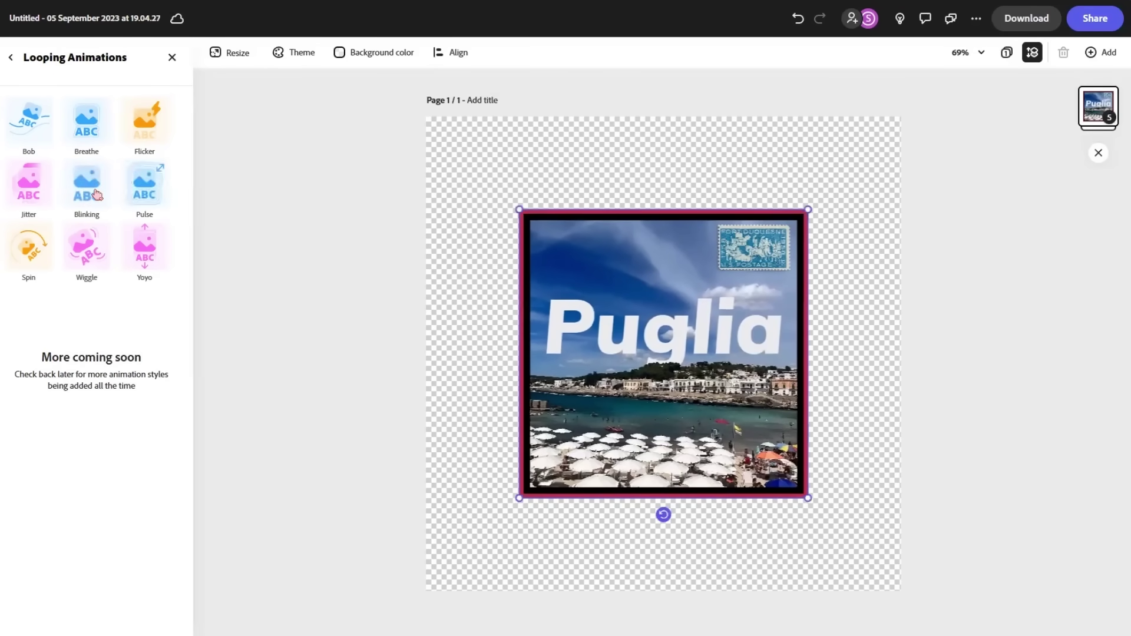
{"action": "left_click", "coordinate": [87, 247]}
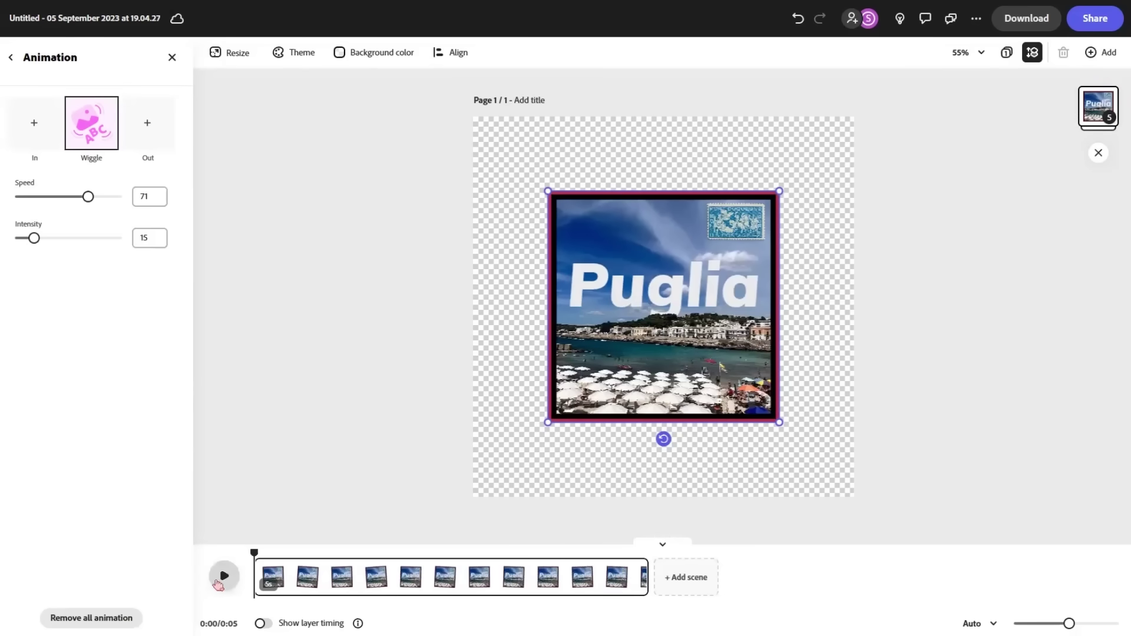
{"action": "left_click", "coordinate": [221, 579]}
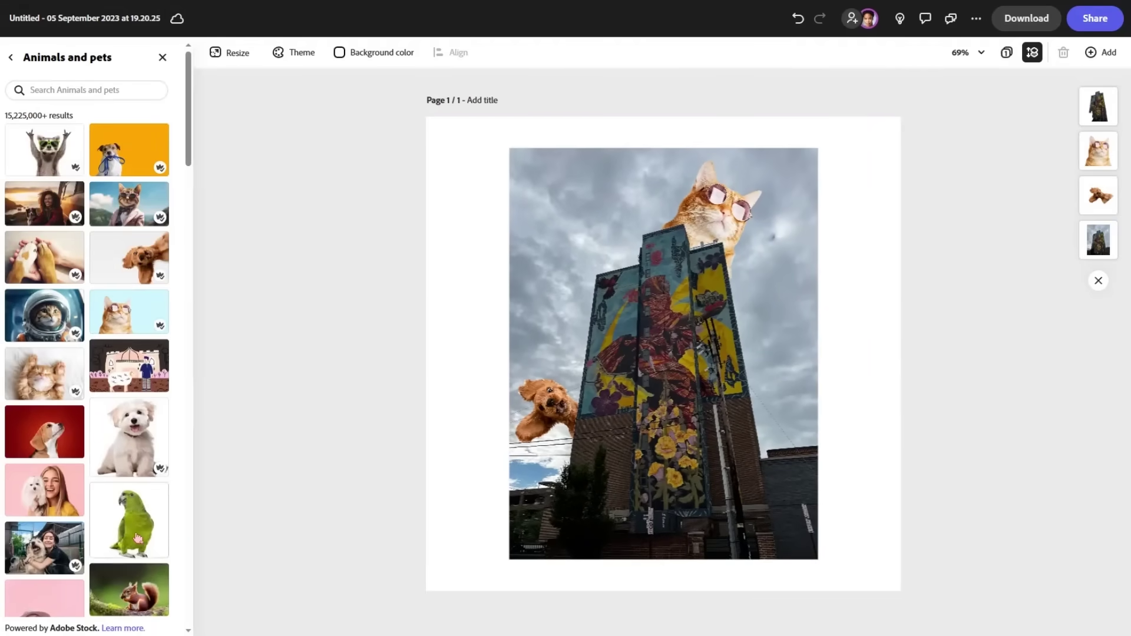
Step: Add the parrot cutout, crop the mural photo into a circle, and place a flower shape behind the collage
{"action": "left_click_drag", "start_coordinate": [136, 533], "coordinate": [611, 257]}
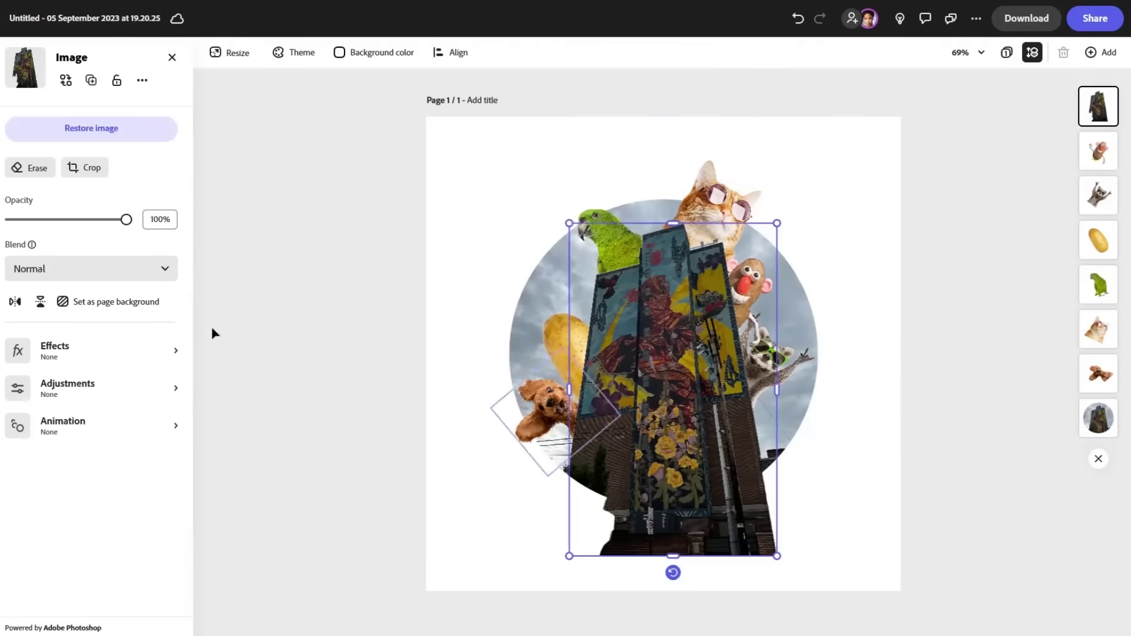
{"action": "left_click", "coordinate": [98, 167]}
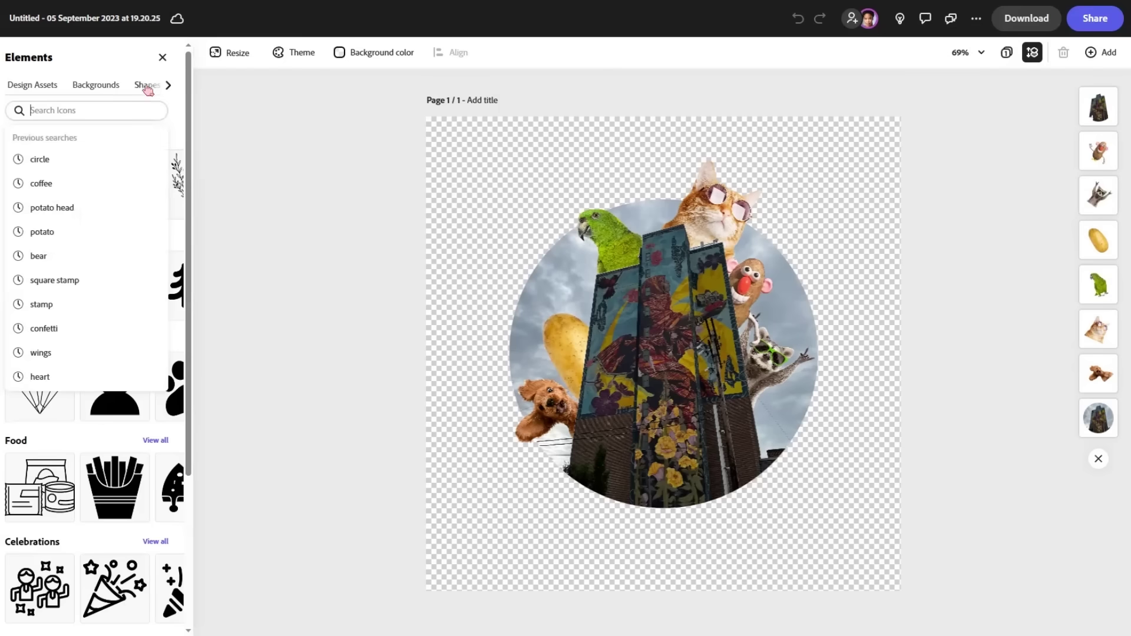
{"action": "left_click", "coordinate": [112, 488]}
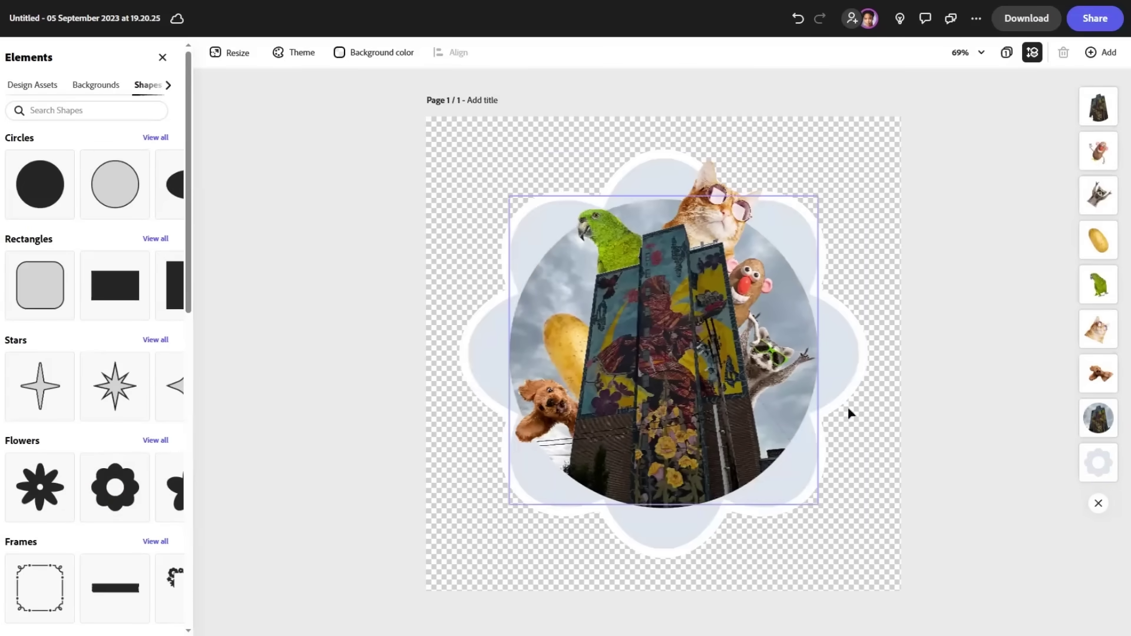
{"action": "left_click", "coordinate": [827, 386]}
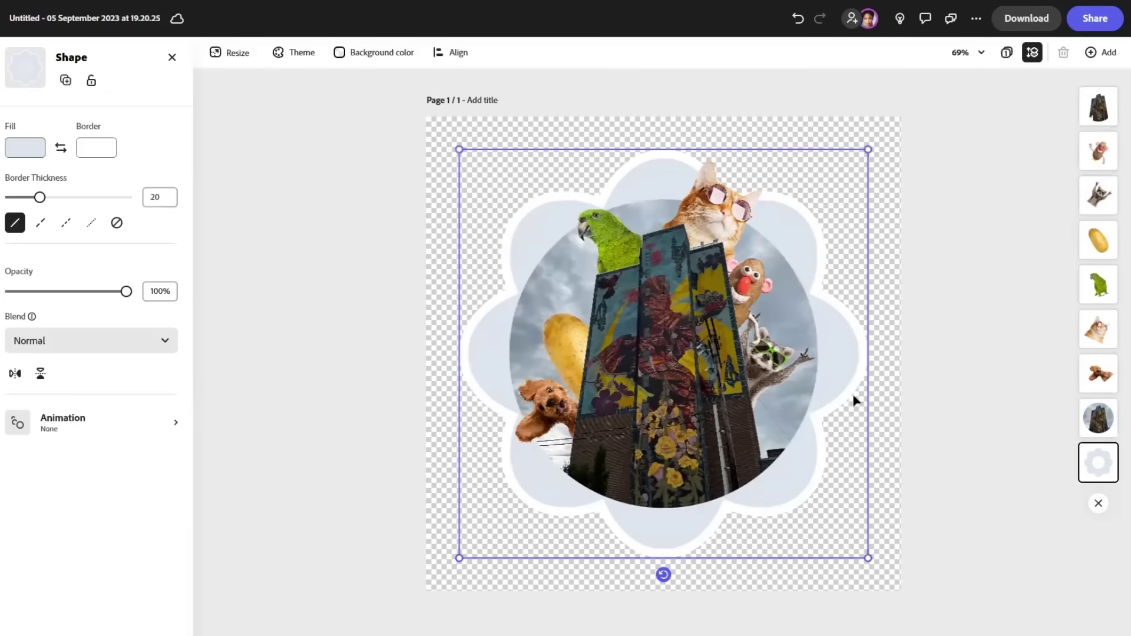
{"action": "left_click", "coordinate": [952, 514]}
Step: Close the Elements browser and check the page background colour options
{"action": "left_click", "coordinate": [161, 57]}
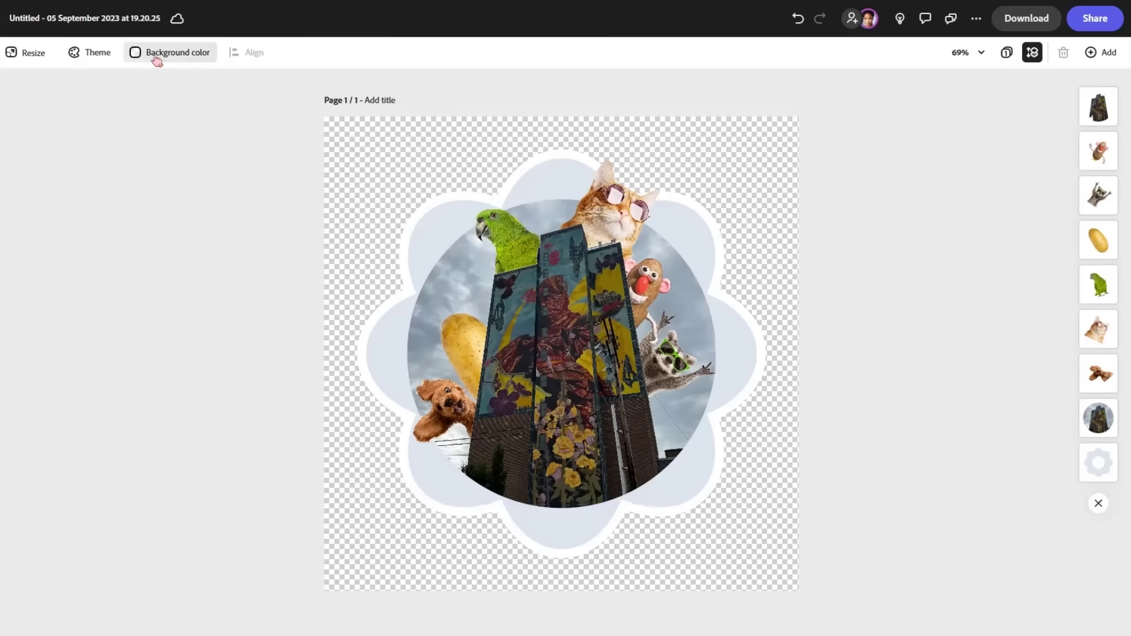
{"action": "left_click", "coordinate": [161, 58]}
{"action": "left_click", "coordinate": [954, 76]}
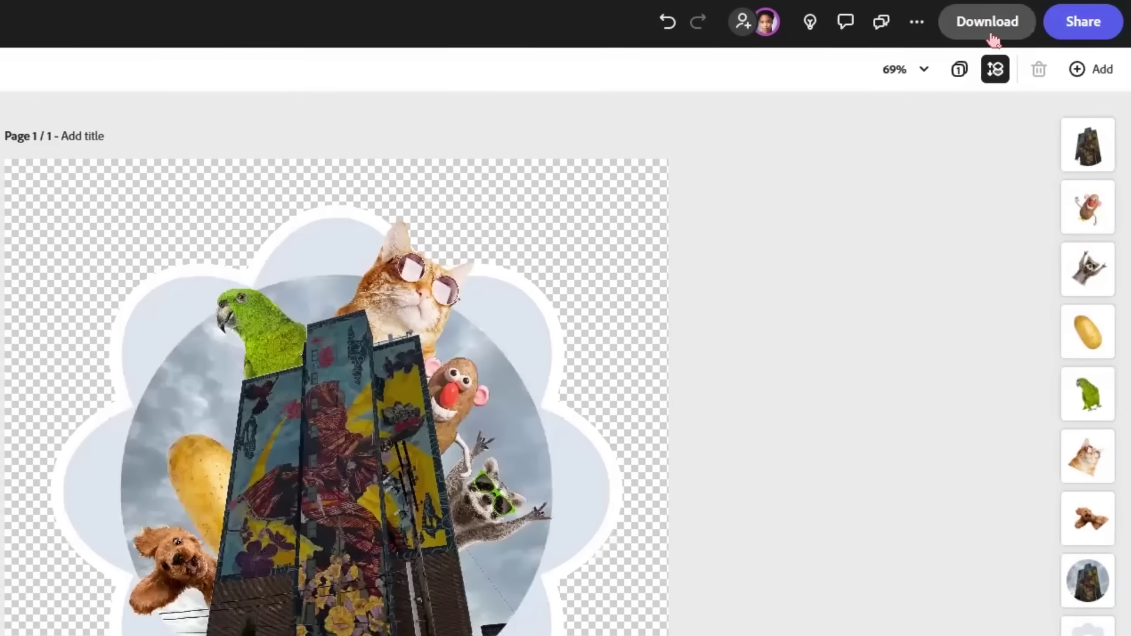
Step: In the Download panel, keep Transparent PNG as the file format
{"action": "left_click", "coordinate": [1004, 34]}
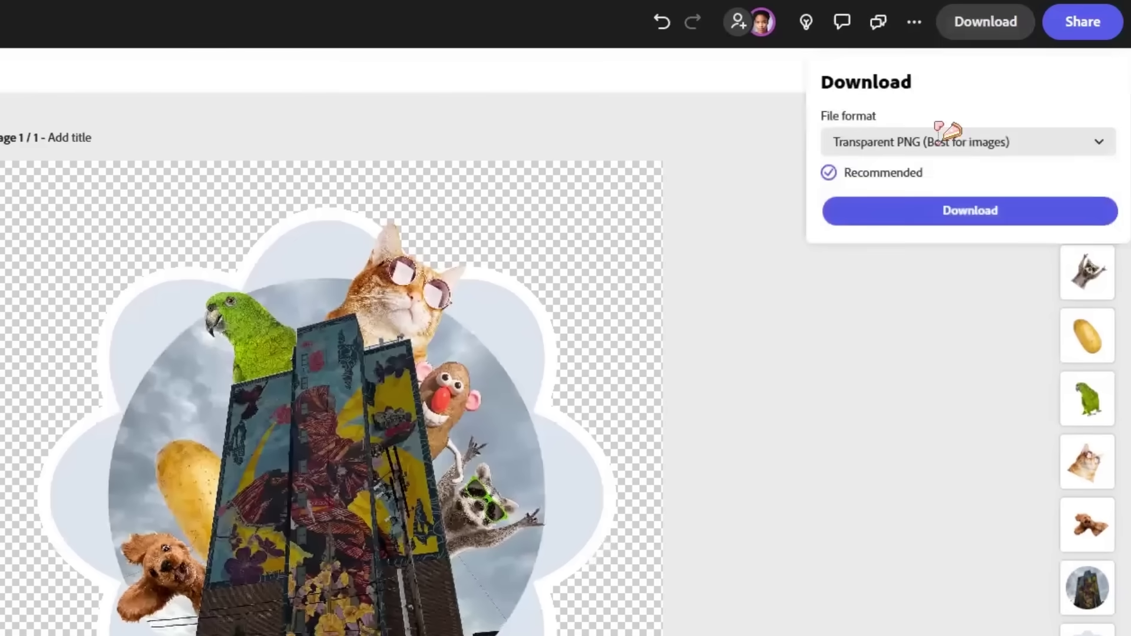
{"action": "left_click", "coordinate": [903, 157]}
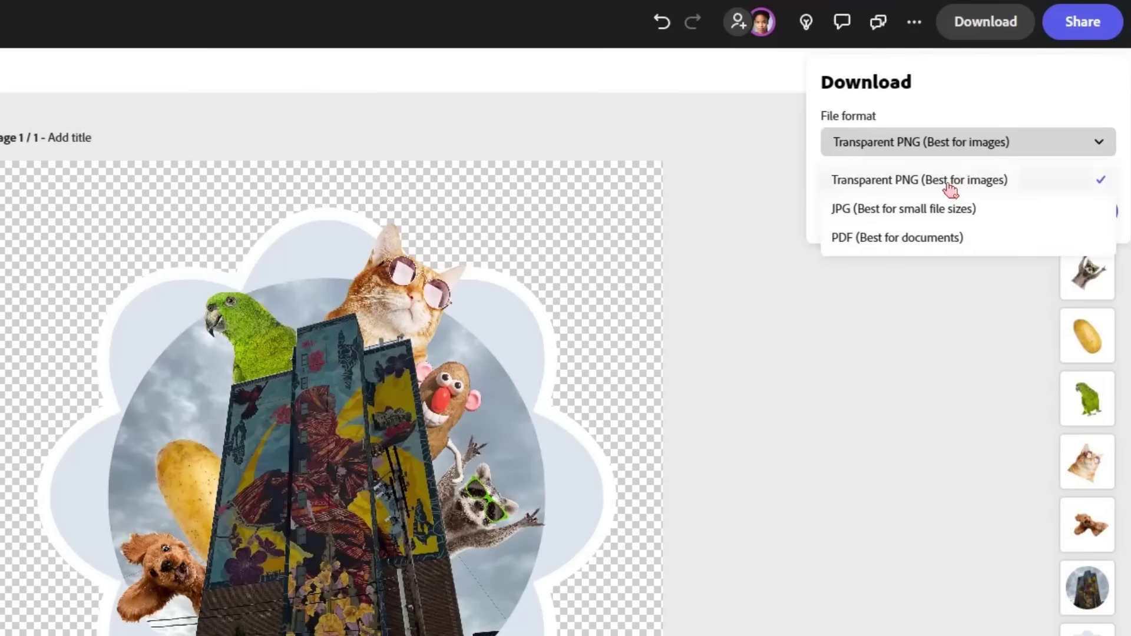
{"action": "left_click", "coordinate": [950, 187]}
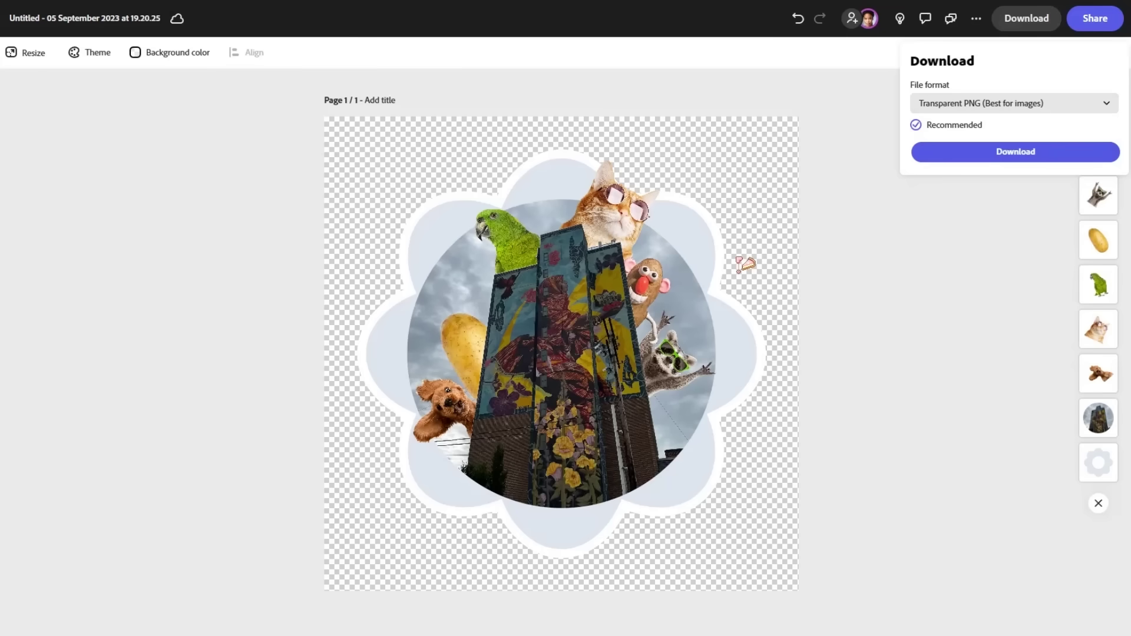